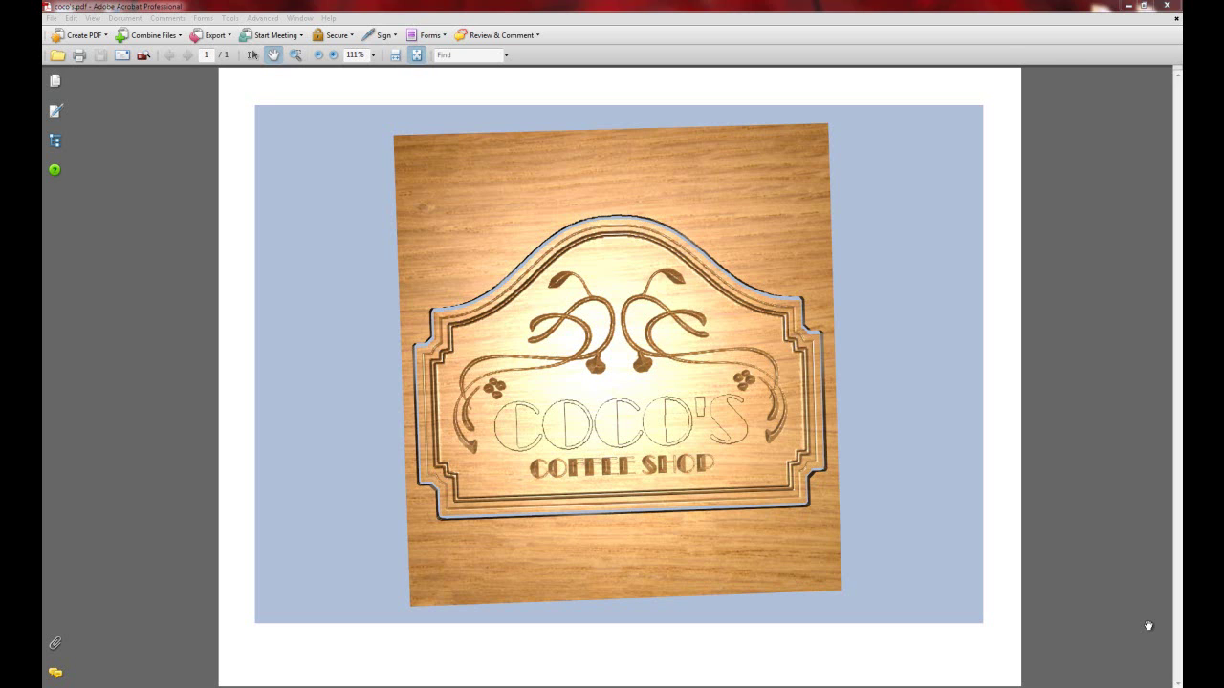
Examine the finished Coco's Coffee Shop sign in the 3D PDF from a different angle.
left_click(946, 585)
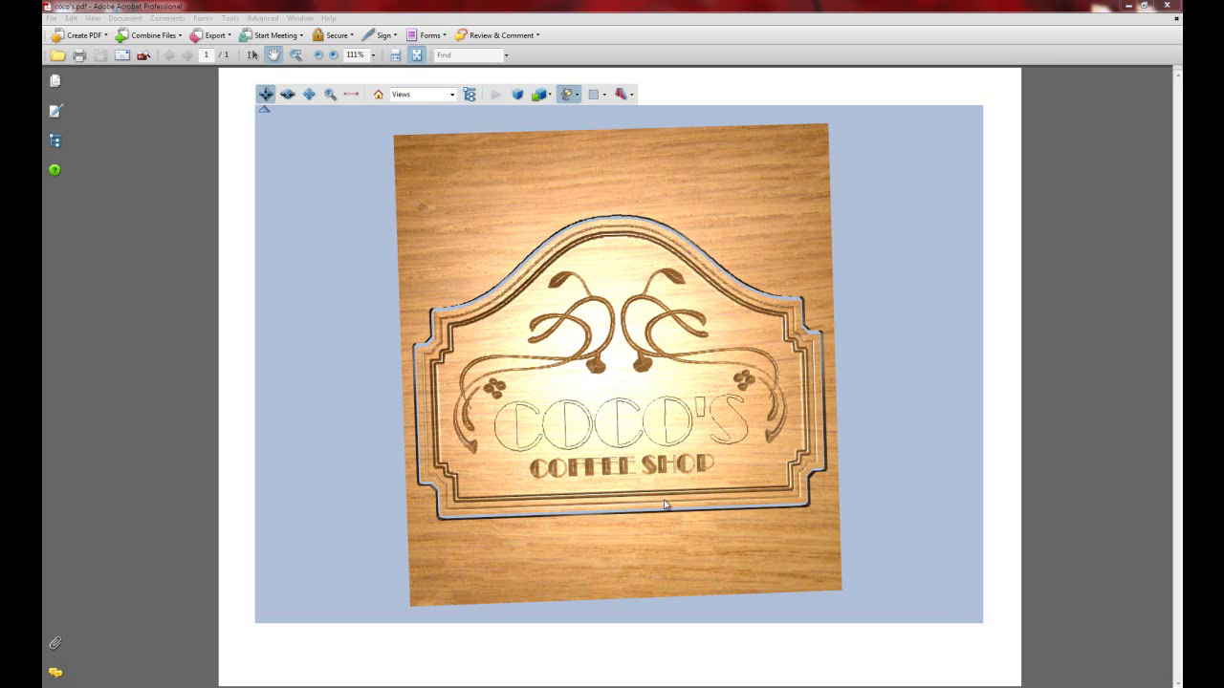
left_click_drag(658, 496, 862, 590)
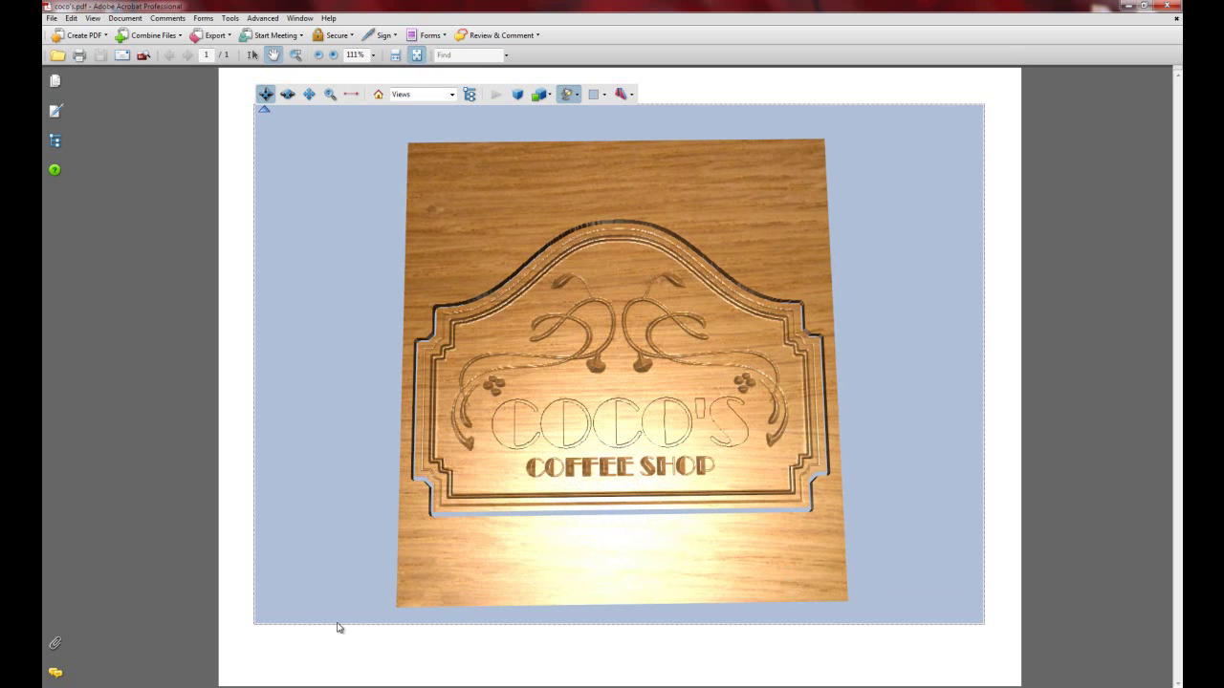
mouse_move(299, 685)
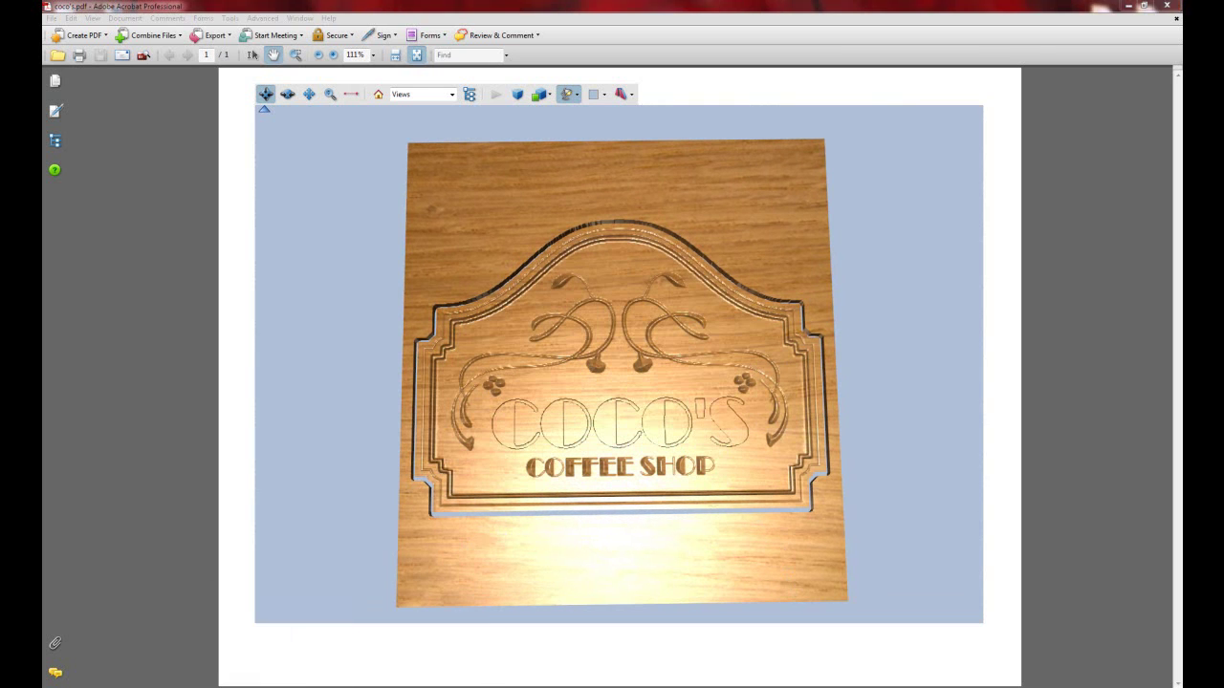
Switch to ArtCAM Express and open the image Vines_Grass.png as a new model.
left_click(279, 635)
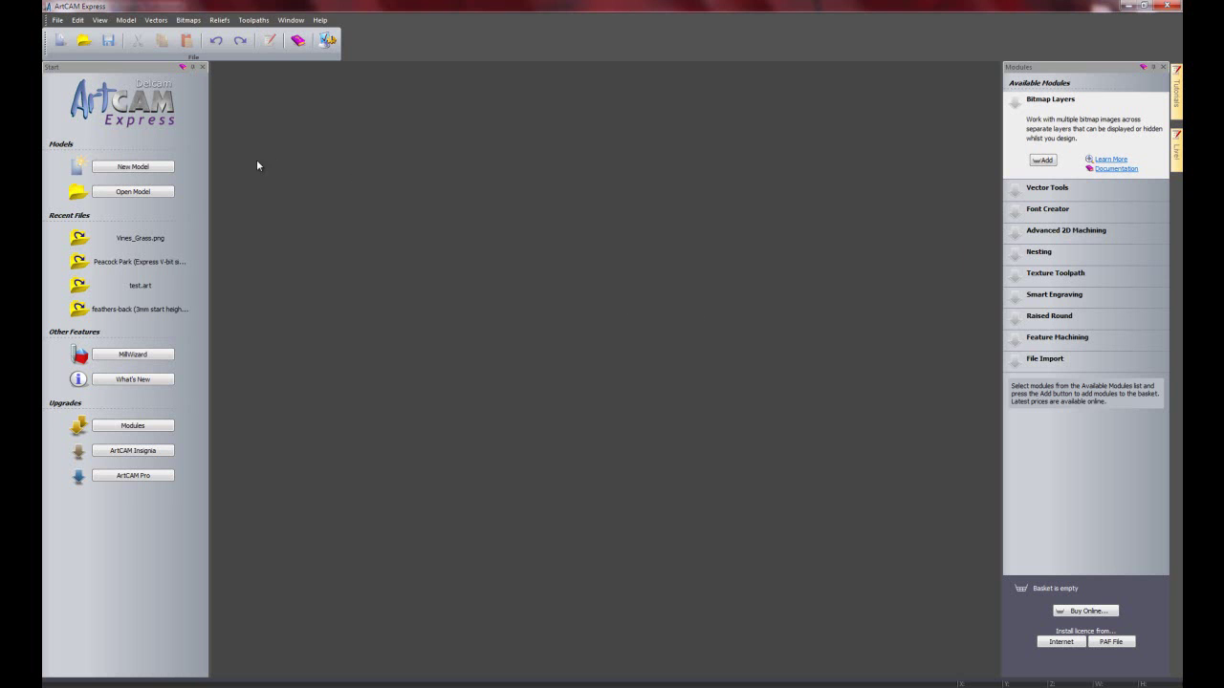
left_click(160, 195)
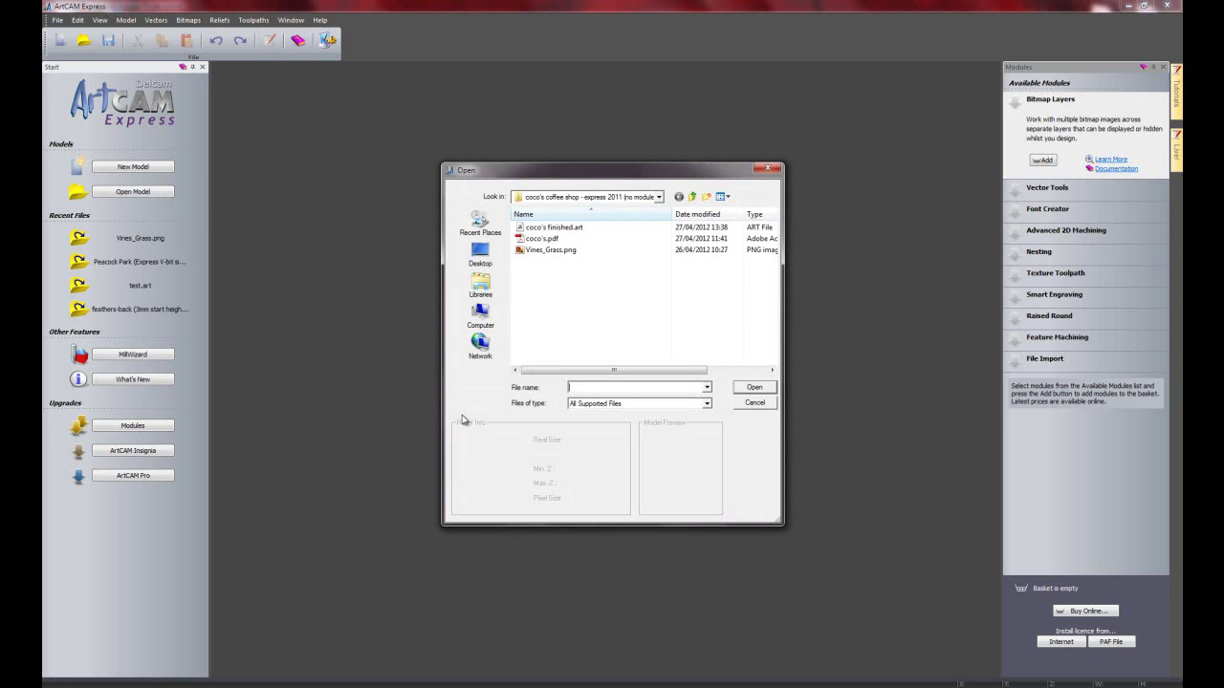
left_click(541, 252)
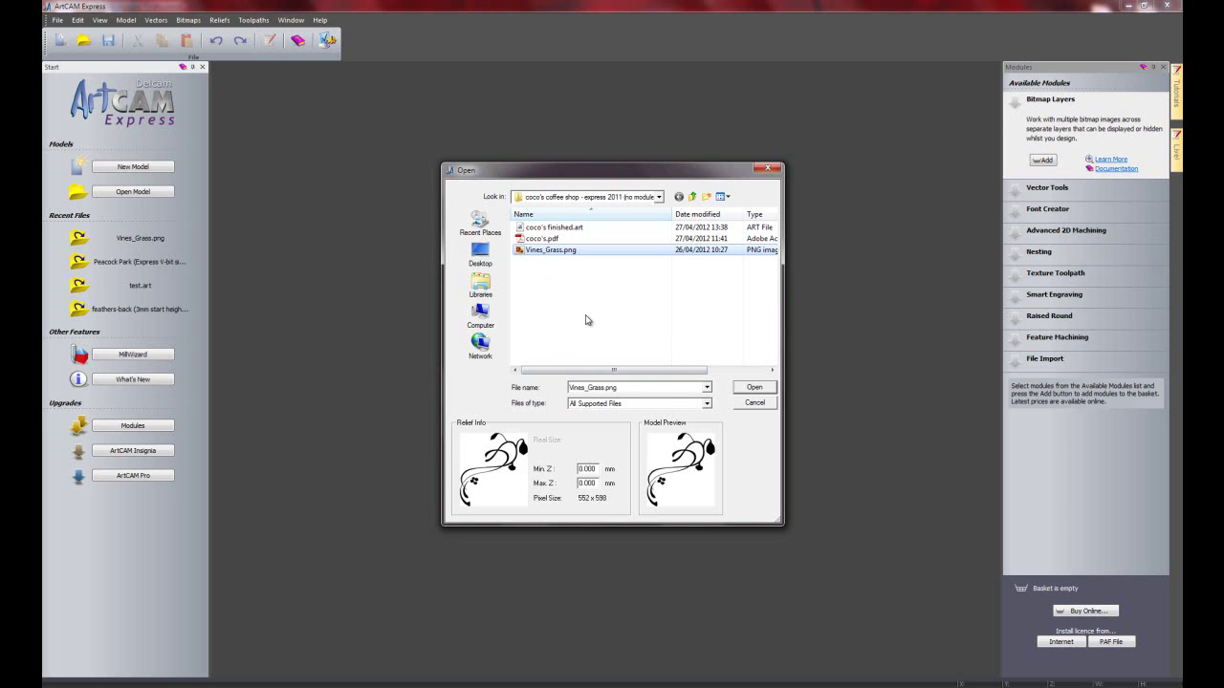
left_click(754, 387)
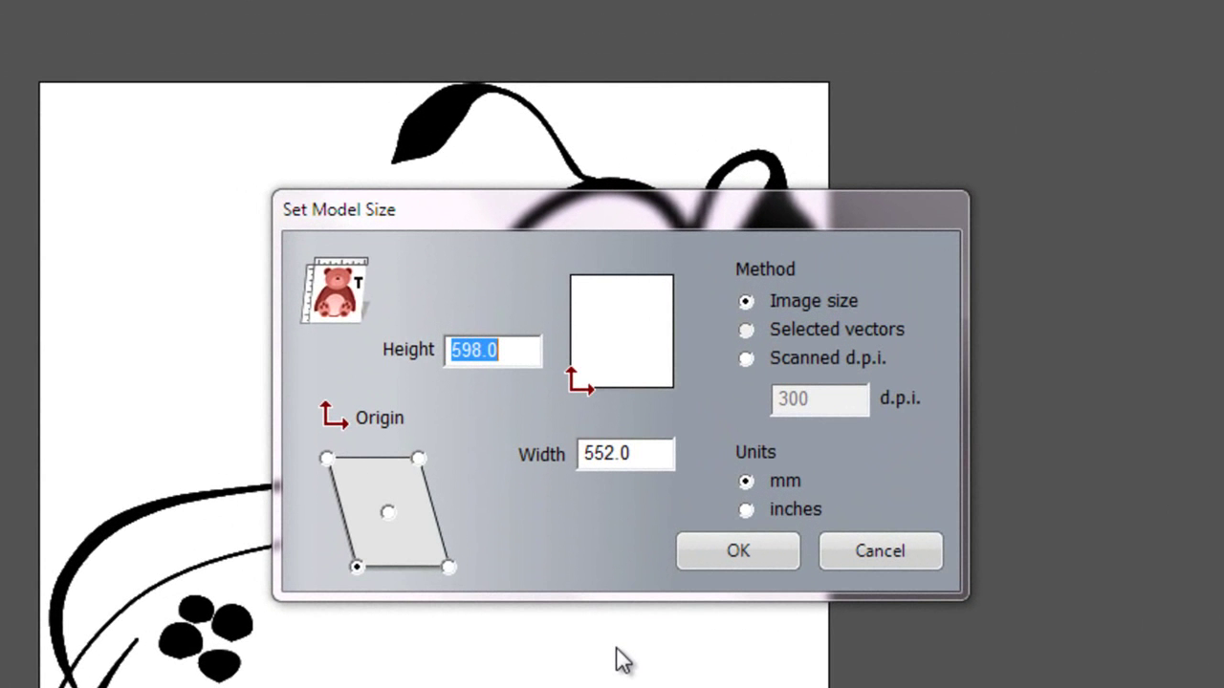
Set the model height to 700 mm, place the origin at the centre, and create the model.
type("700")
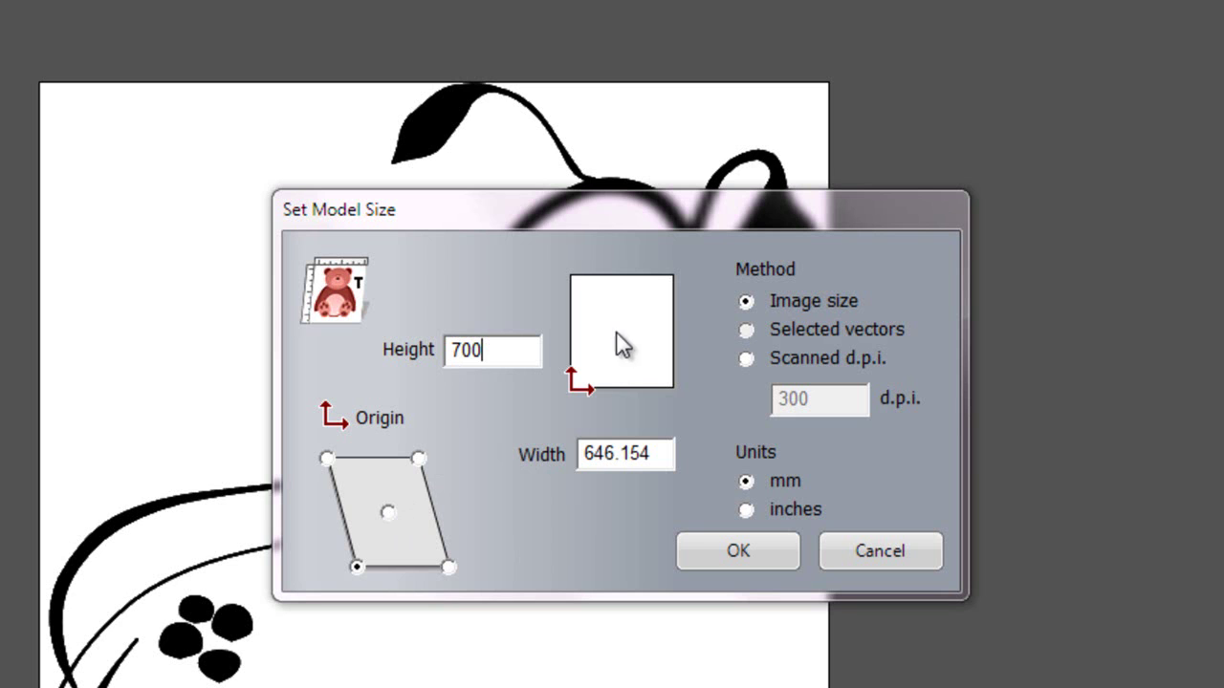
left_click(327, 459)
left_click(388, 514)
left_click(448, 566)
left_click(419, 460)
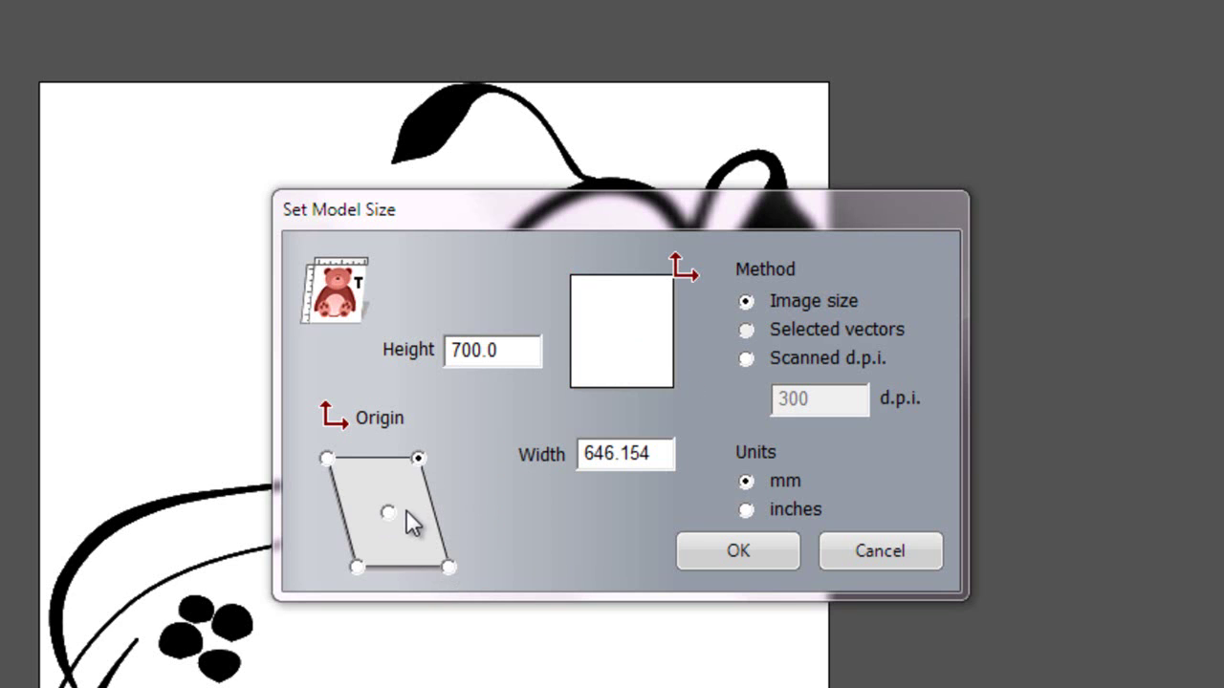
left_click(388, 514)
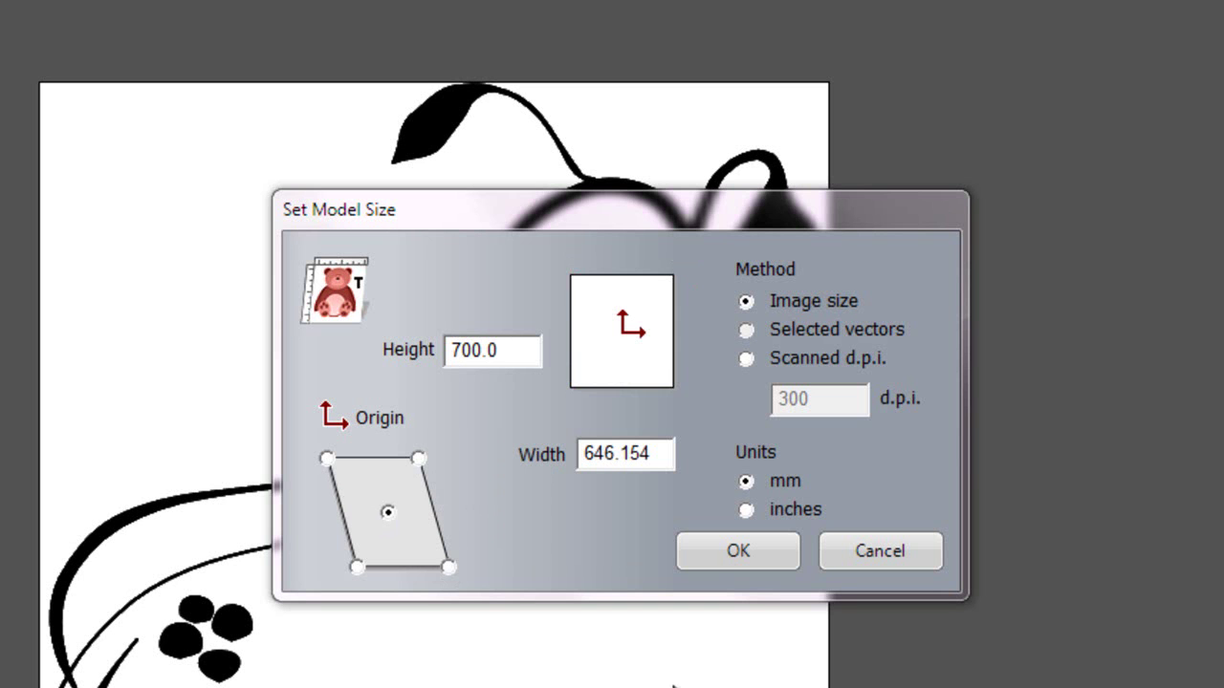
left_click(718, 562)
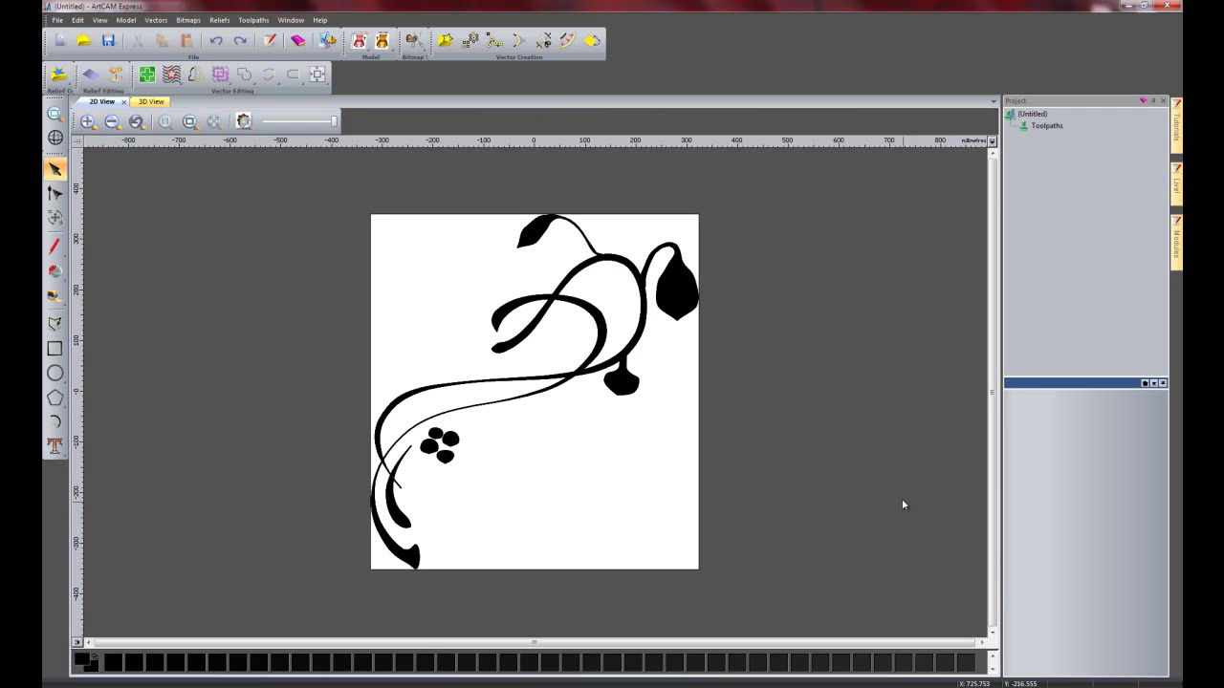
Start the Bitmap To Vector tool and reduce the vine image to a maximum of 2 colours.
left_click(598, 52)
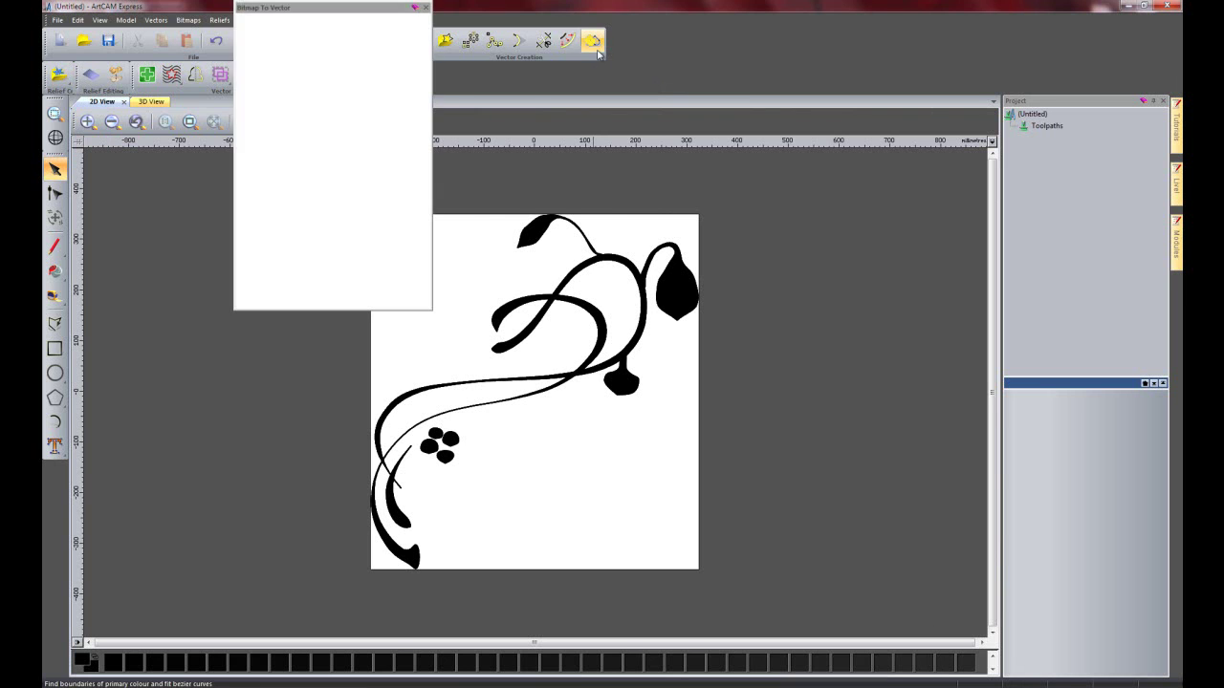
left_click_drag(306, 18, 809, 305)
left_click(841, 318)
left_click_drag(578, 295, 791, 160)
left_click_drag(845, 218, 799, 220)
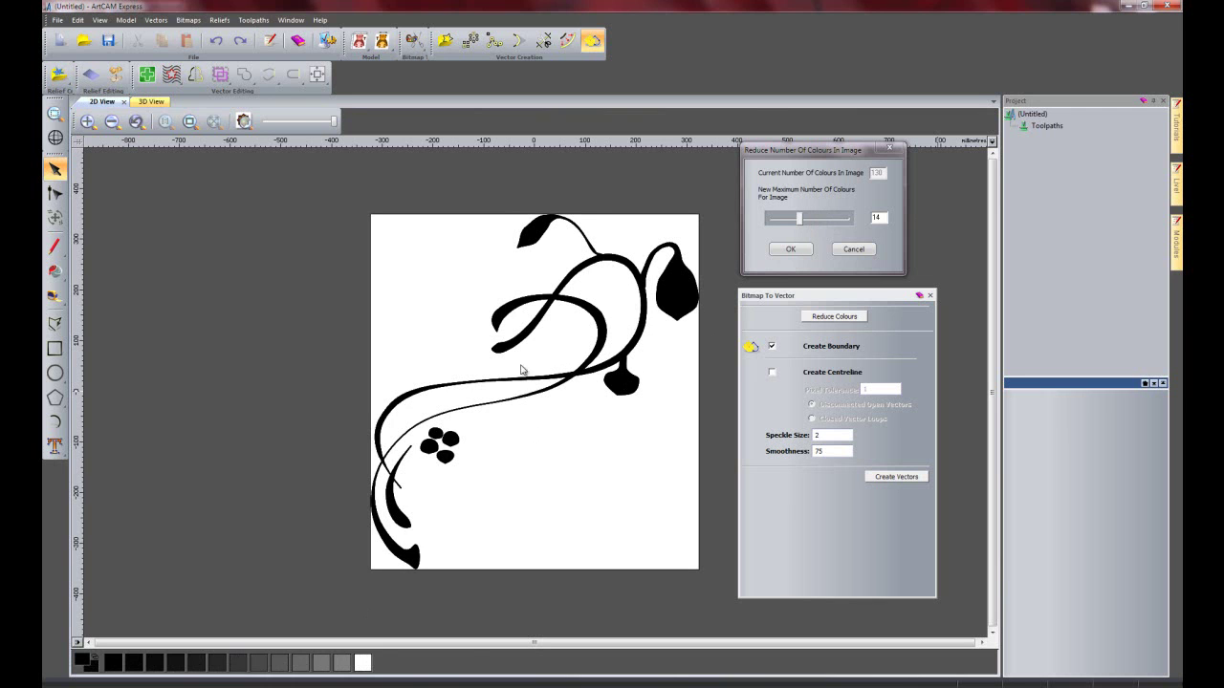
left_click_drag(799, 219, 773, 222)
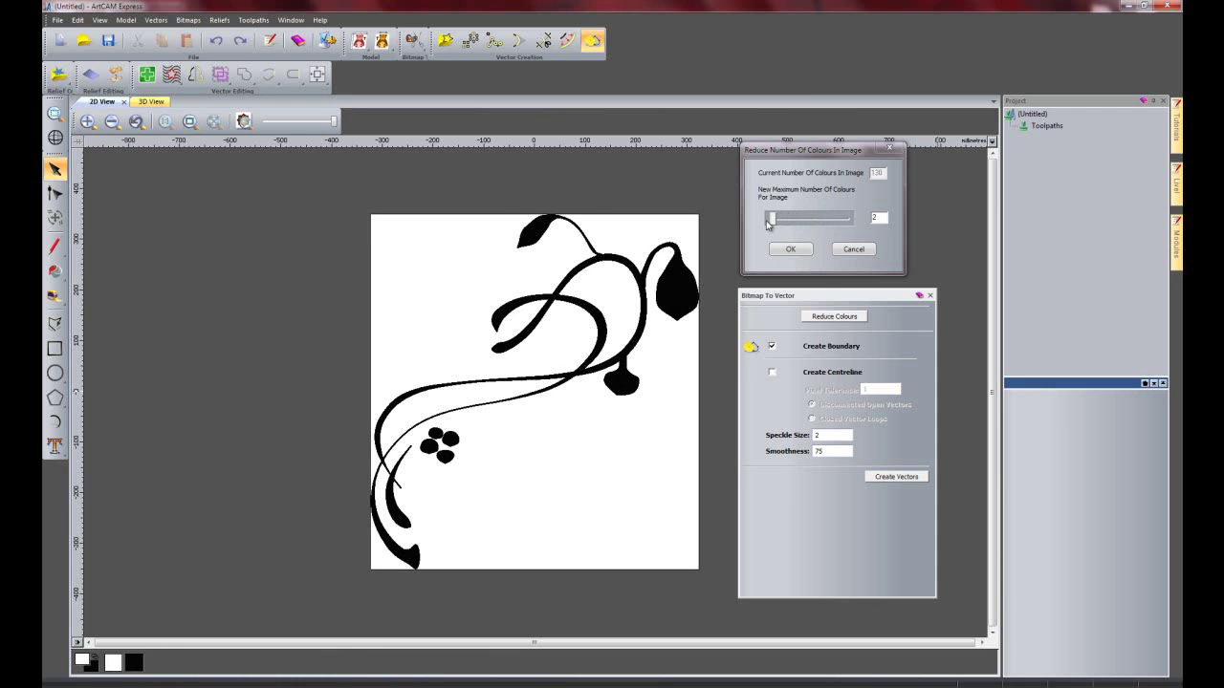
left_click(788, 250)
Make black the primary colour and create boundary vectors around the vine artwork.
left_click(133, 663)
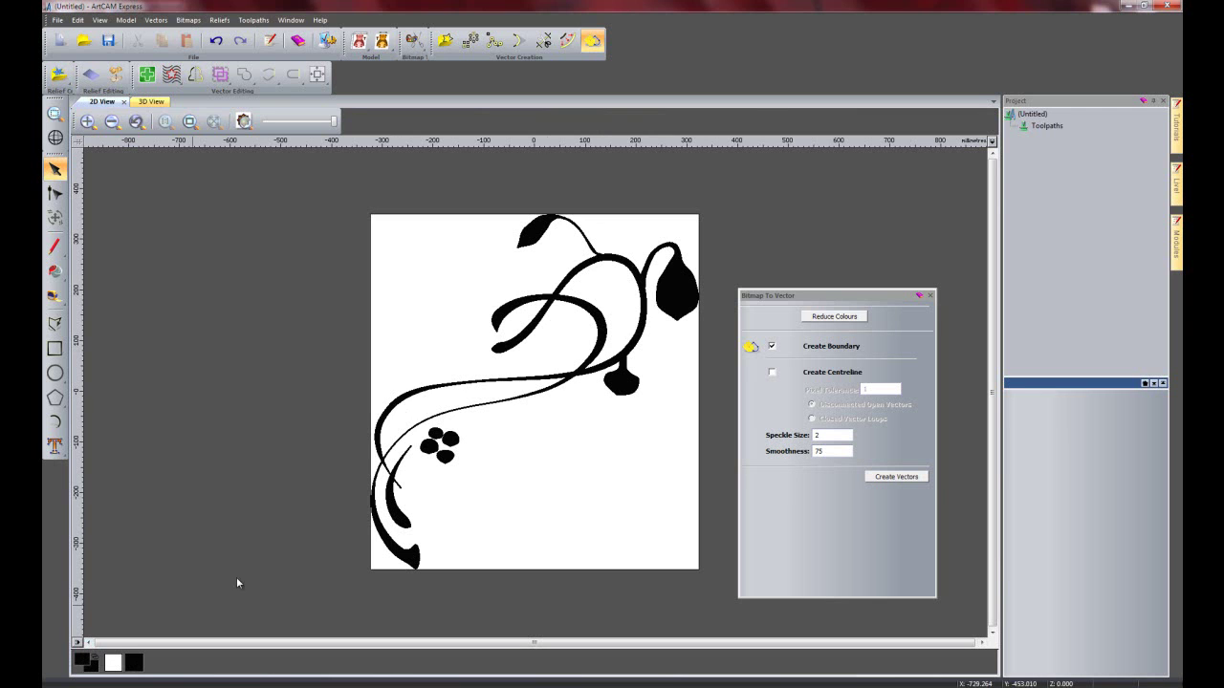
left_click(910, 478)
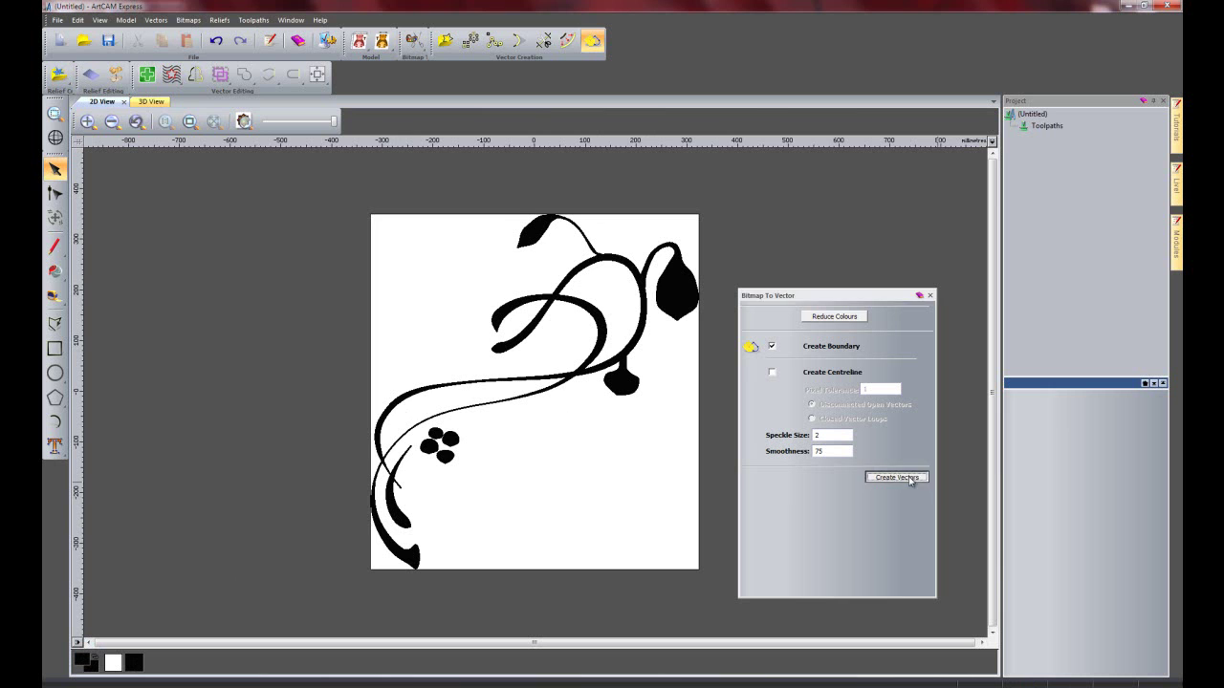
left_click(930, 296)
Fade the bitmap to check the traced vine vectors against it, and hide the bitmap.
scroll(678, 318, "up", 3)
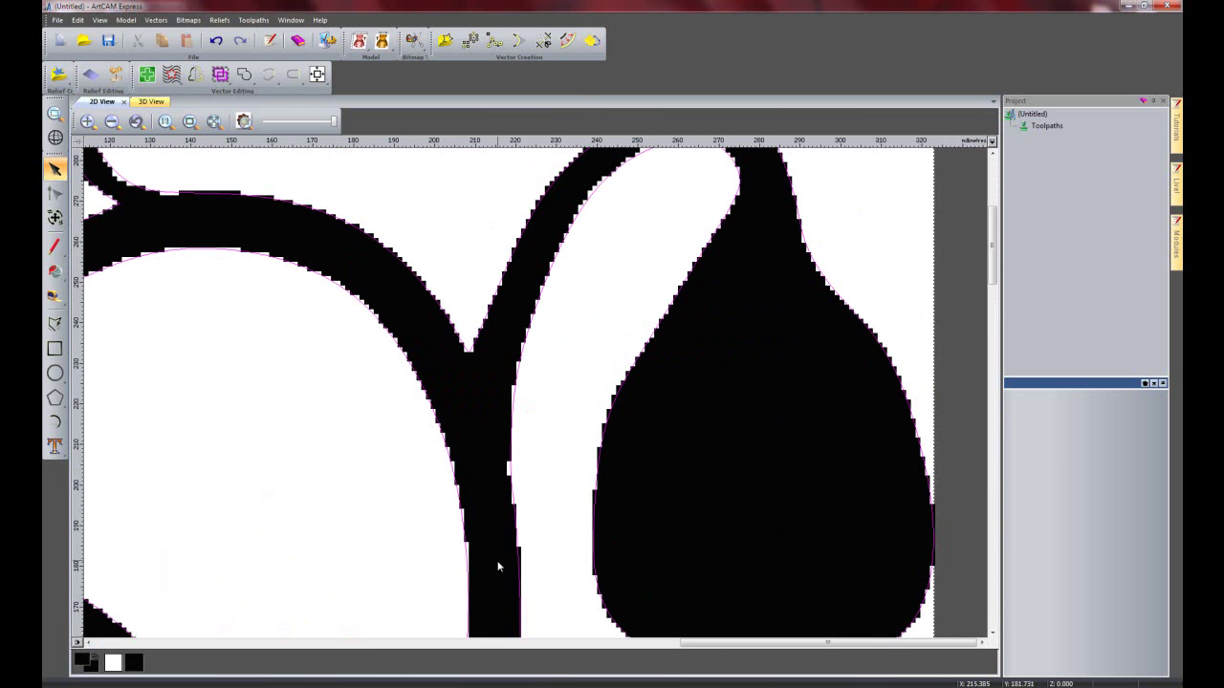
scroll(510, 549, "up", 2)
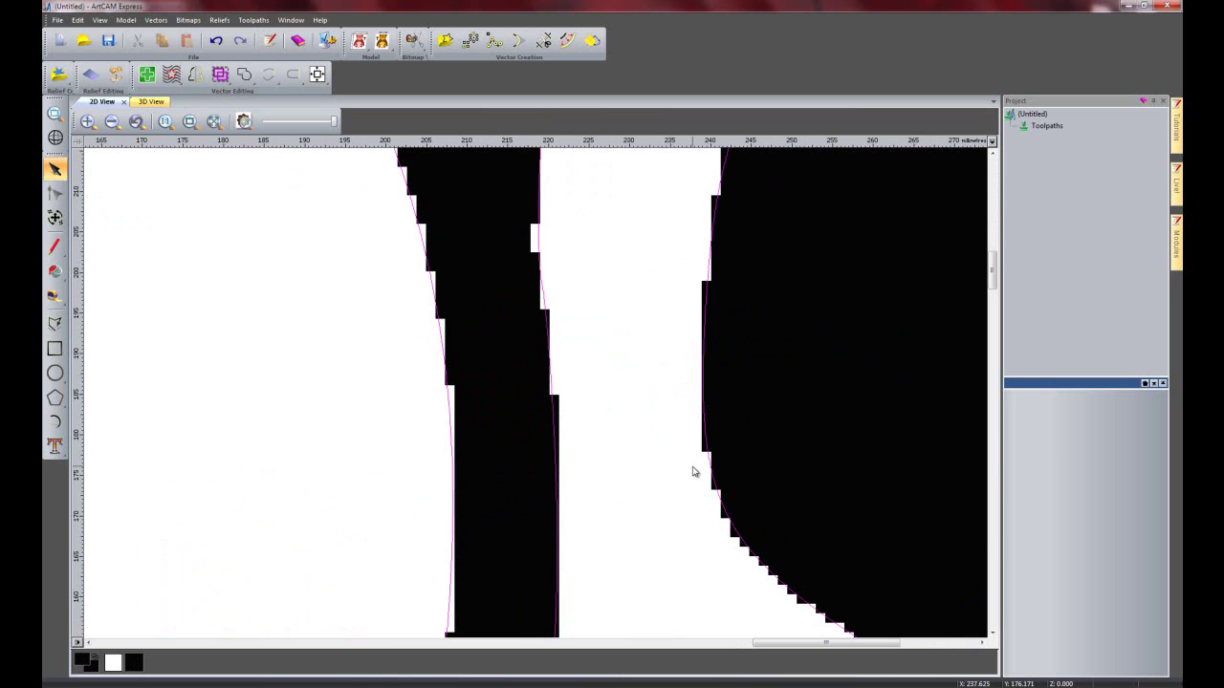
left_click_drag(332, 124, 272, 128)
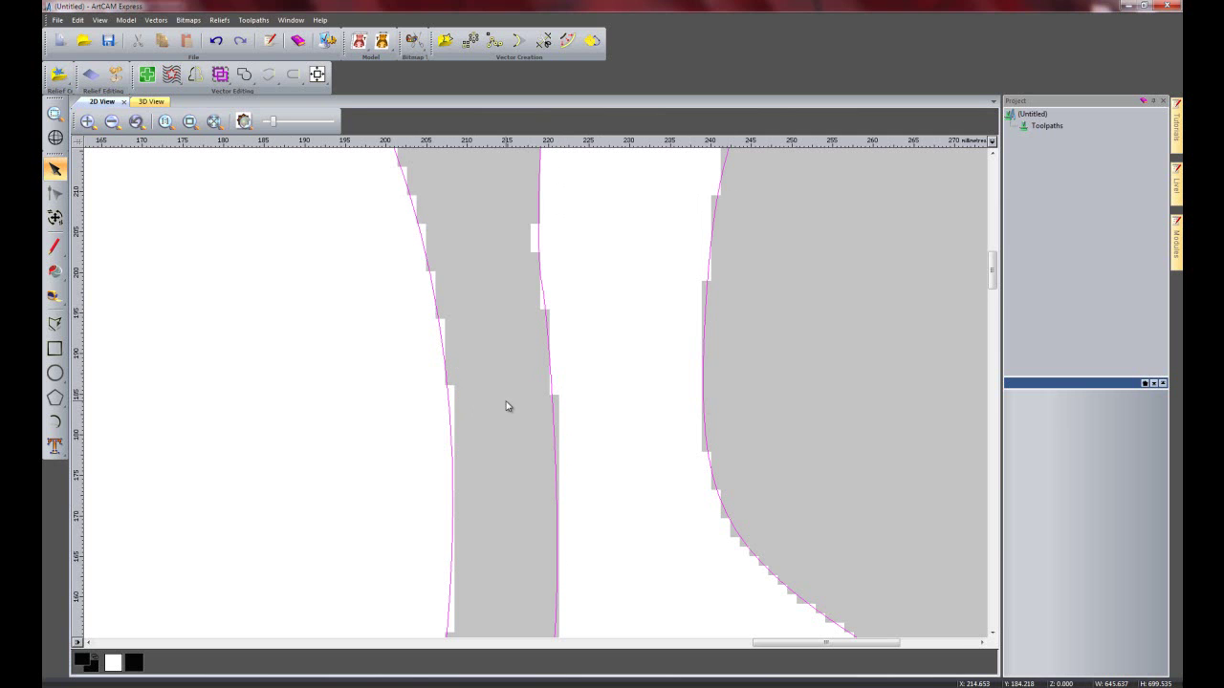
scroll(505, 388, "down", 3)
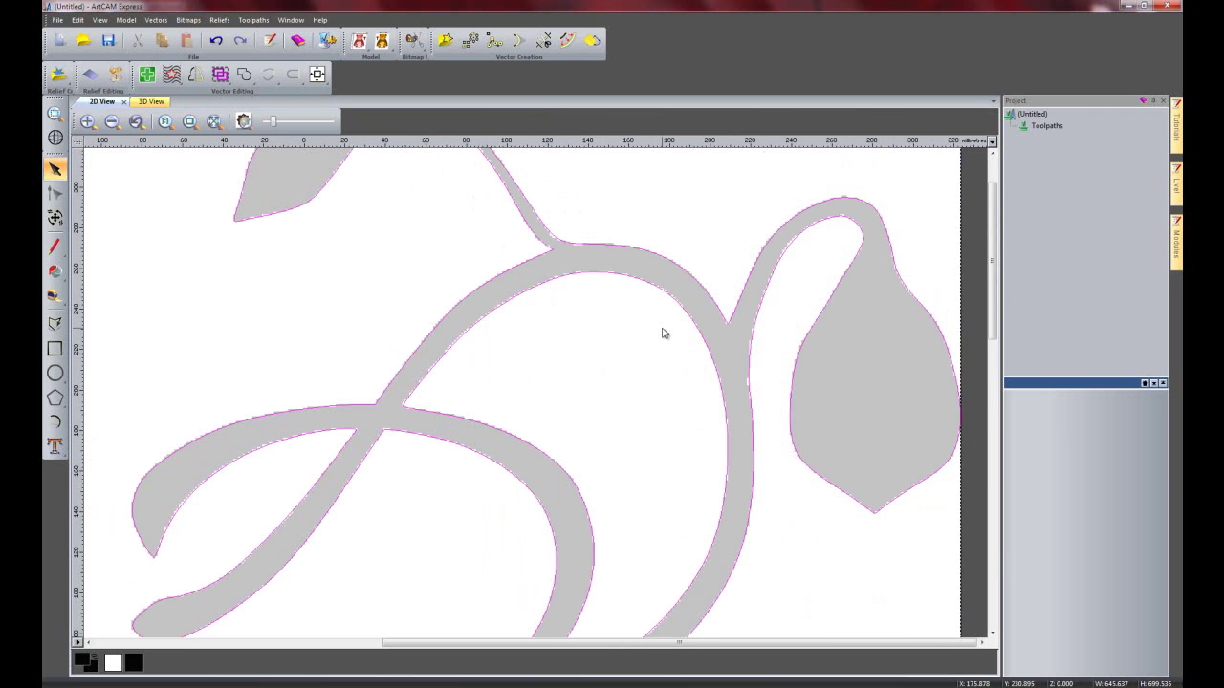
scroll(664, 333, "down", 3)
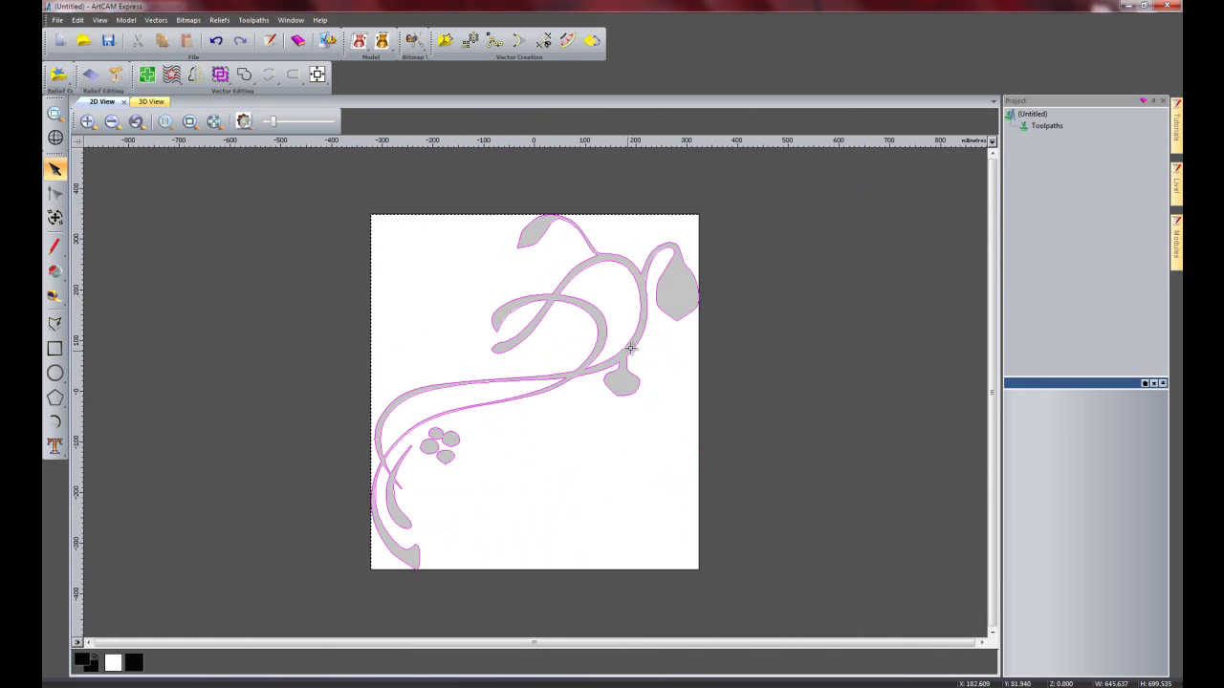
left_click(590, 459)
left_click(243, 121)
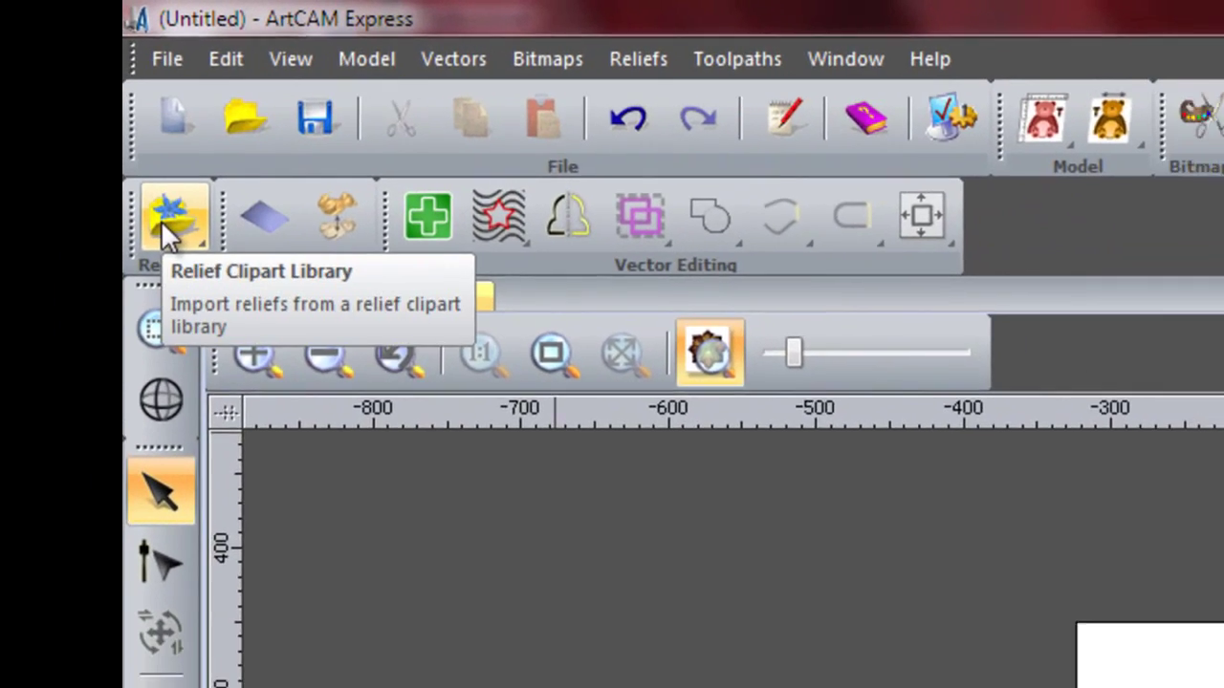
Insert the SignBase13 relief from the Bases group of the Relief Clipart Library.
left_click(177, 243)
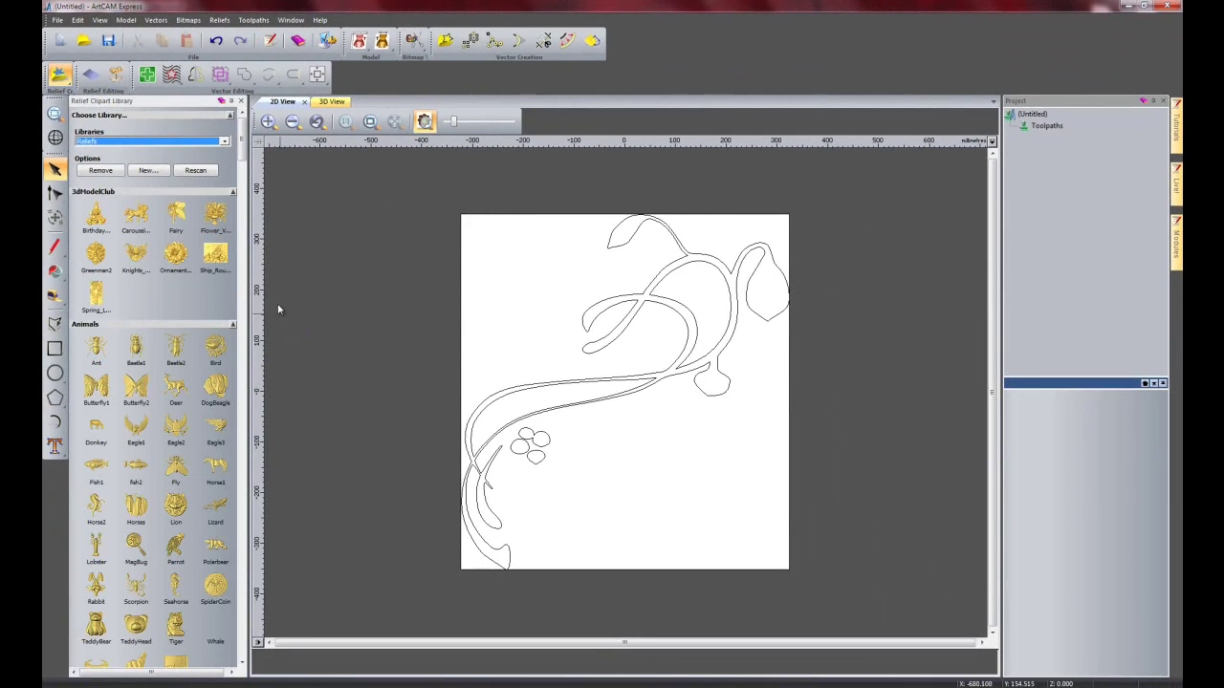
mouse_move(242, 145)
left_mouse_down()
mouse_move(241, 170)
mouse_move(244, 132)
left_mouse_up()
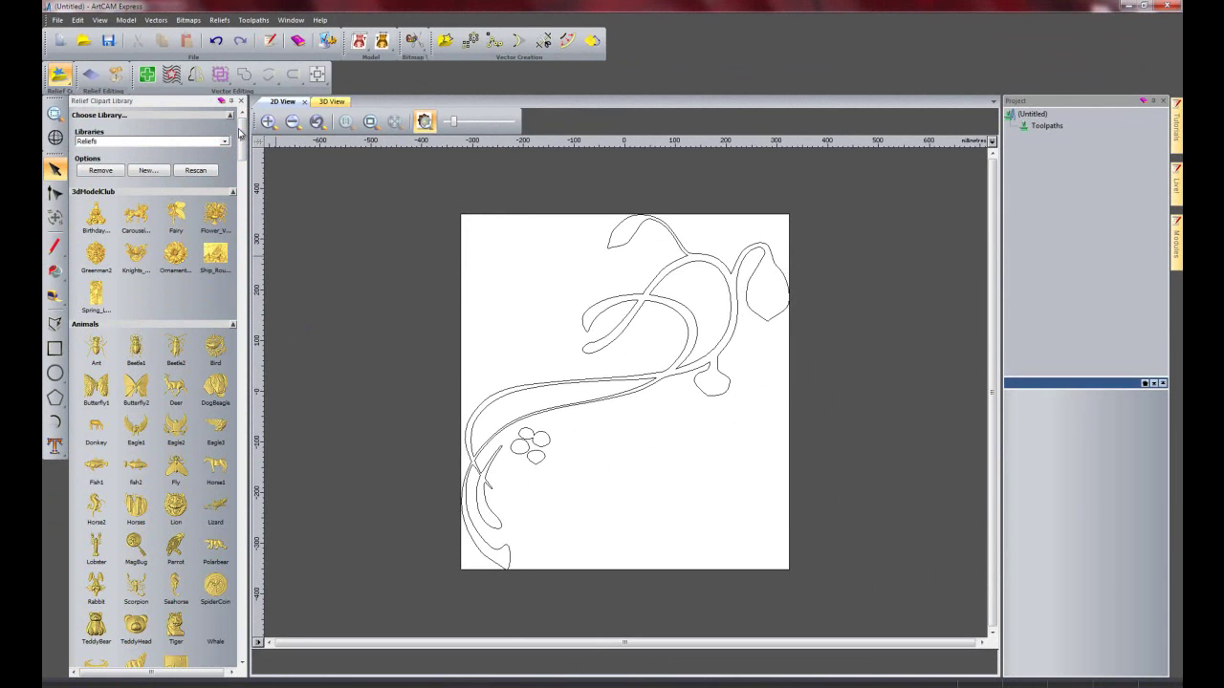
scroll(182, 268, "down", 3)
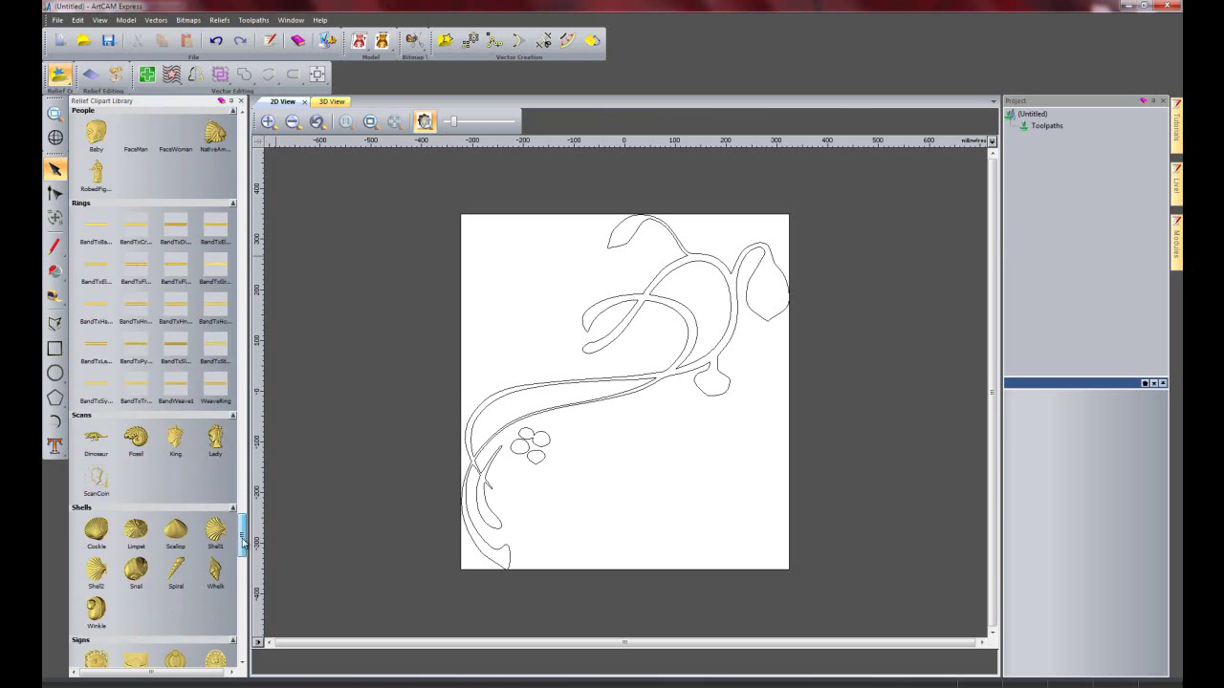
left_click_drag(246, 607, 246, 214)
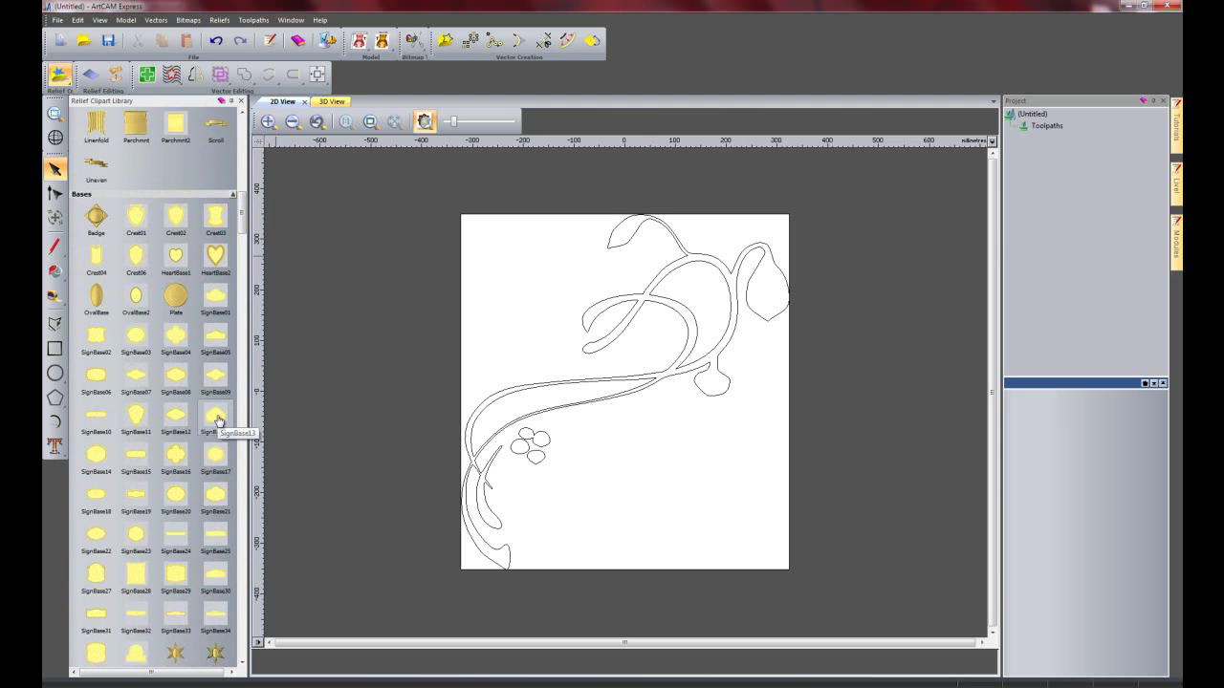
double_click(218, 422)
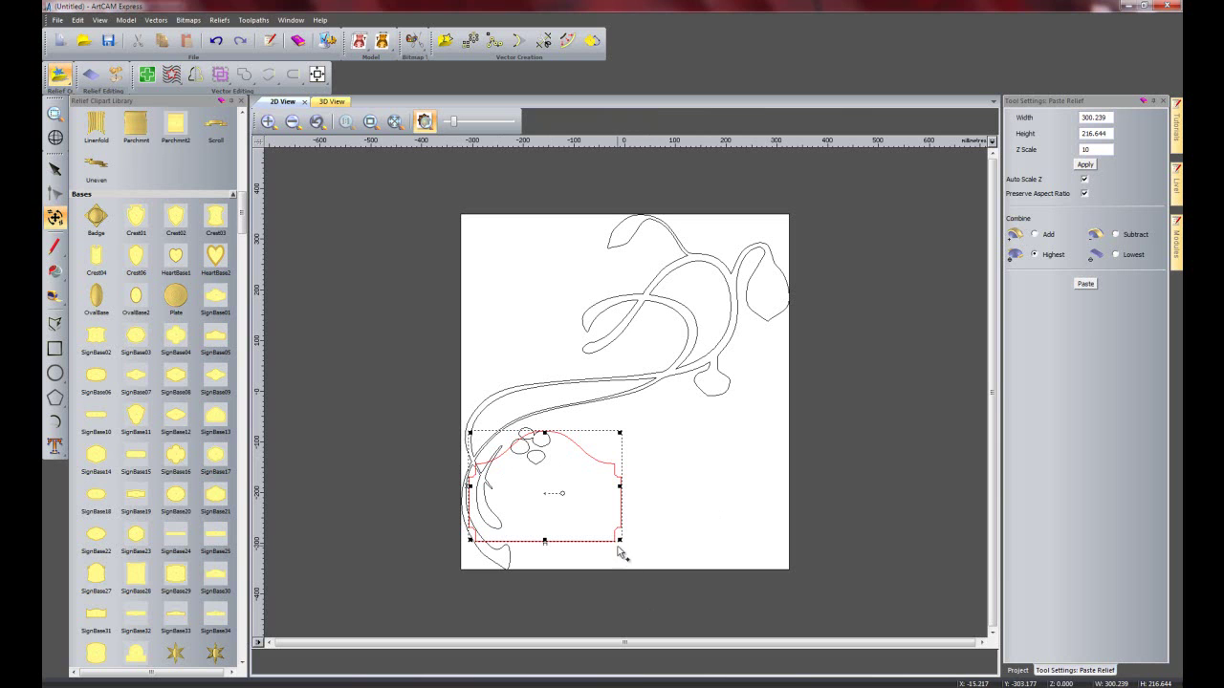
Set the sign base relief's width to 600 mm with its aspect ratio preserved.
left_click_drag(620, 544, 651, 571)
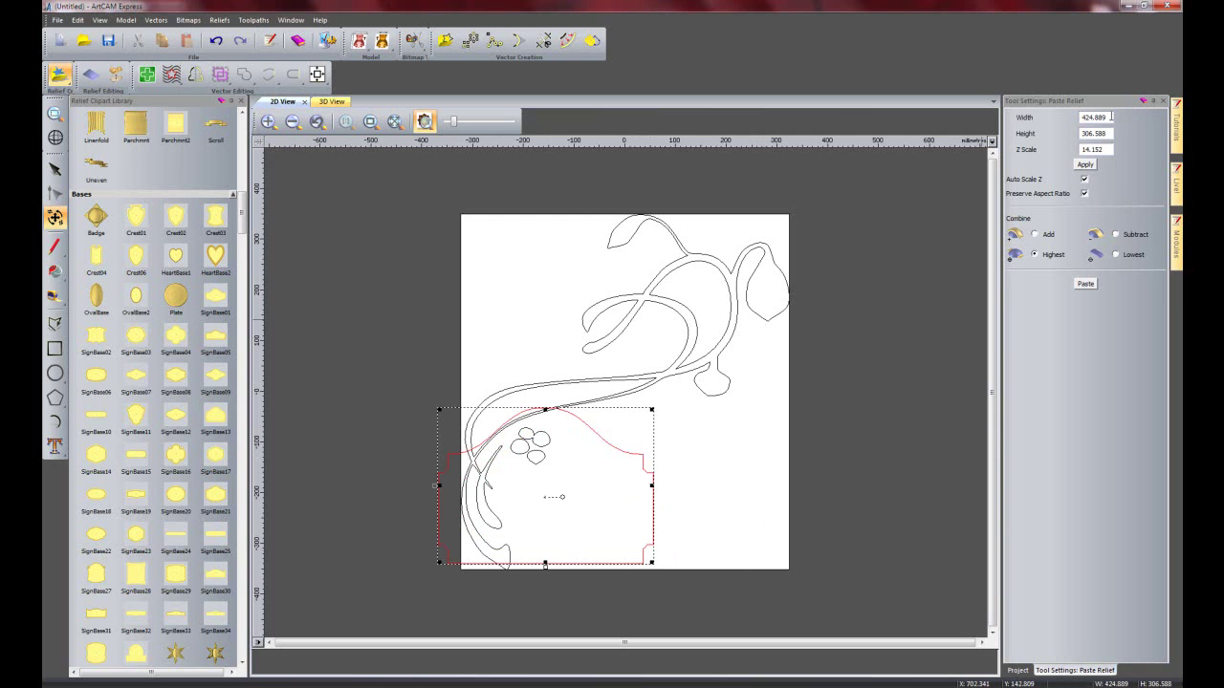
left_click_drag(1111, 117, 1077, 118)
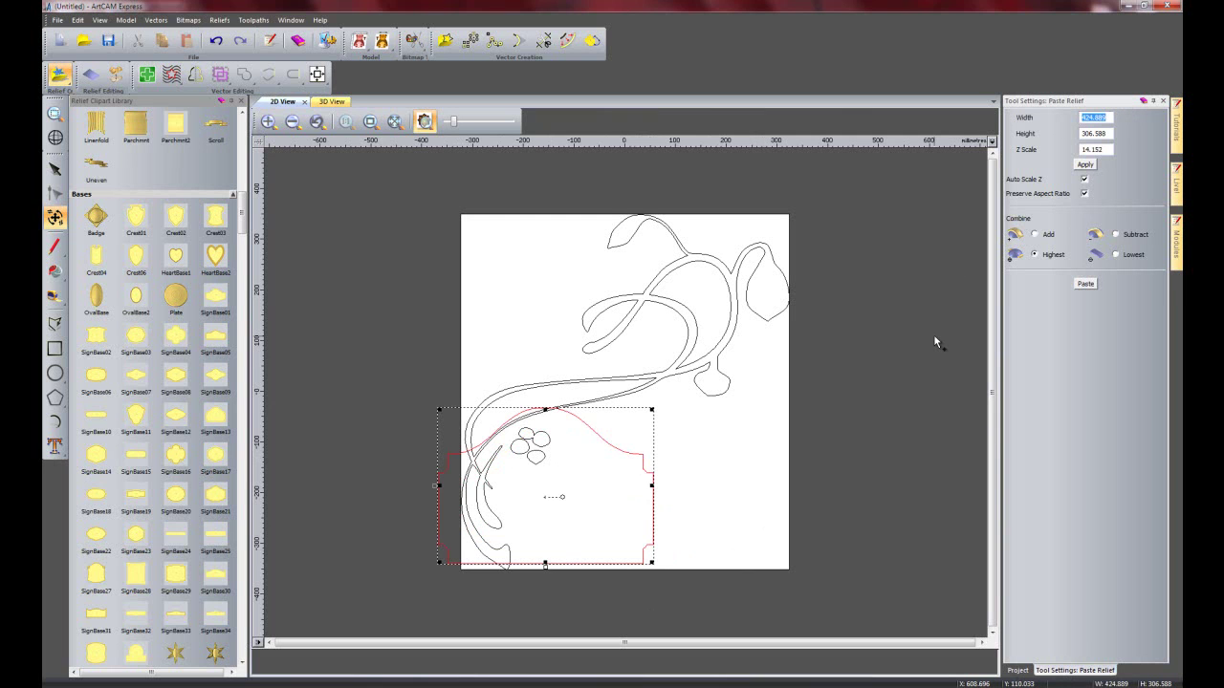
type("600")
left_click(1085, 164)
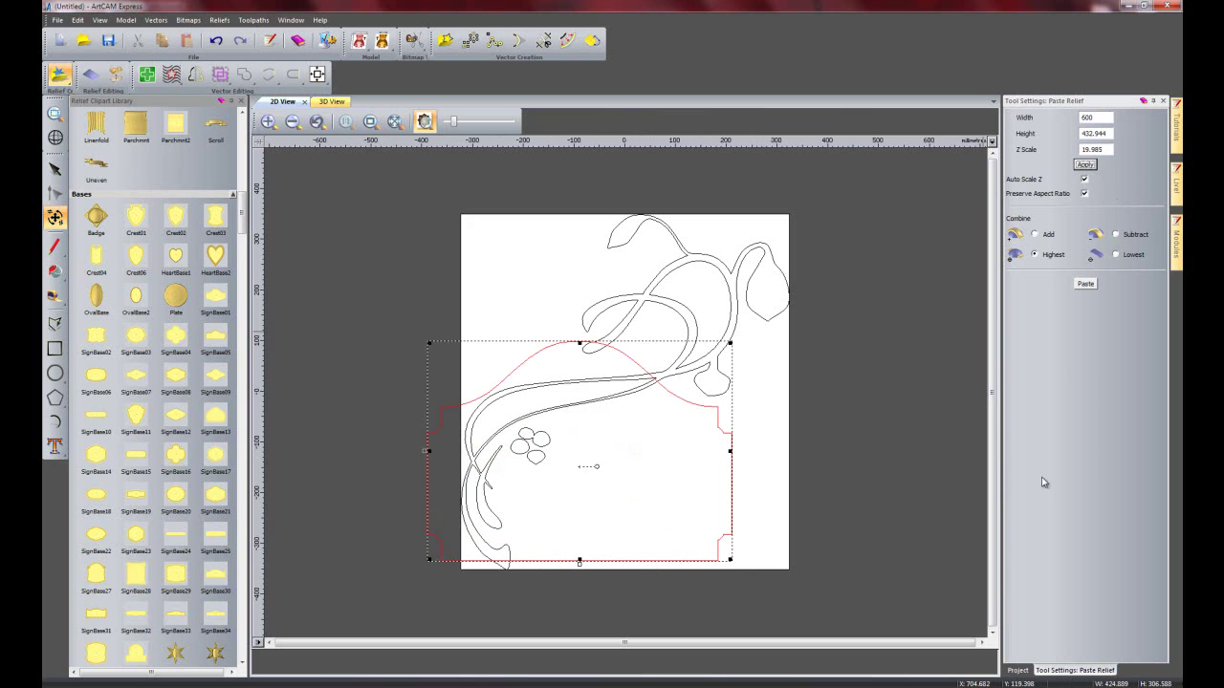
Centre the sign base in the model, paste the relief, and close the clipart library.
left_click(317, 74)
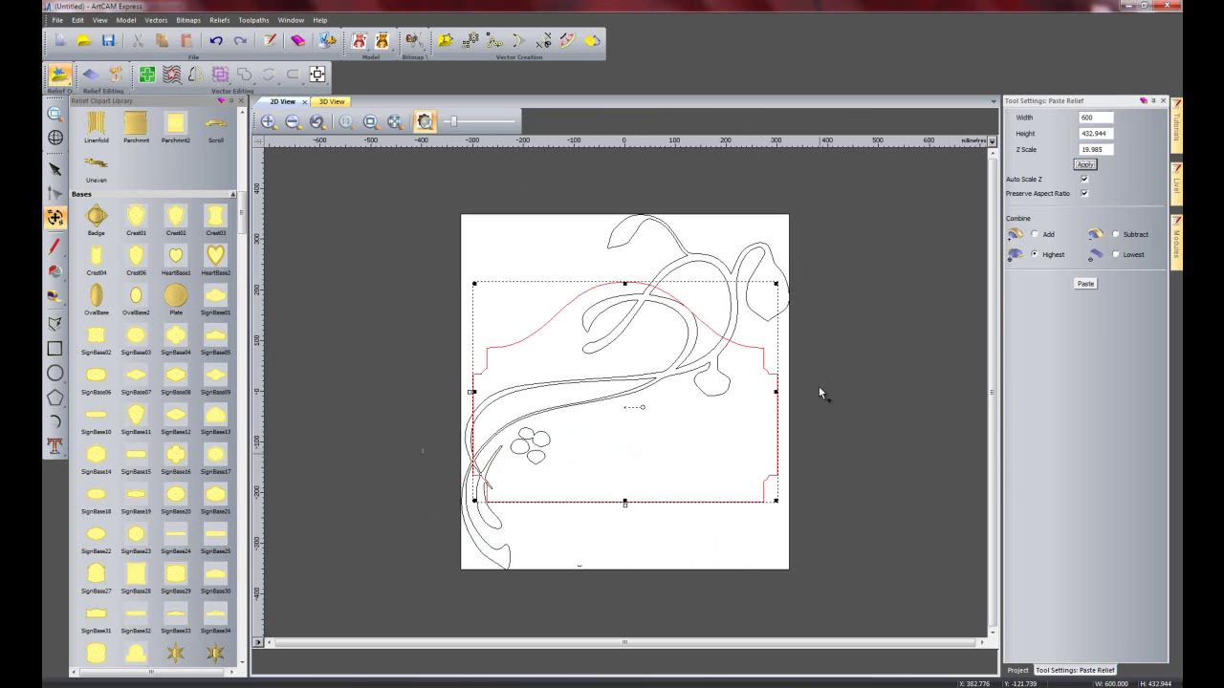
left_click(1085, 285)
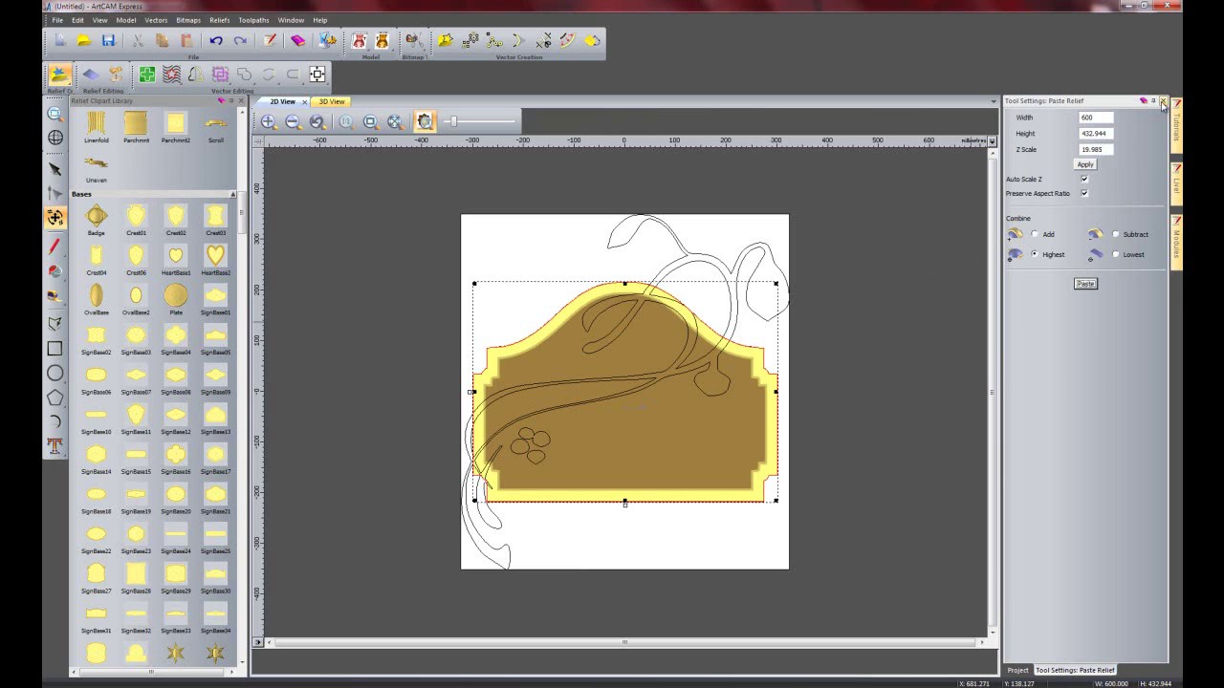
key("Escape")
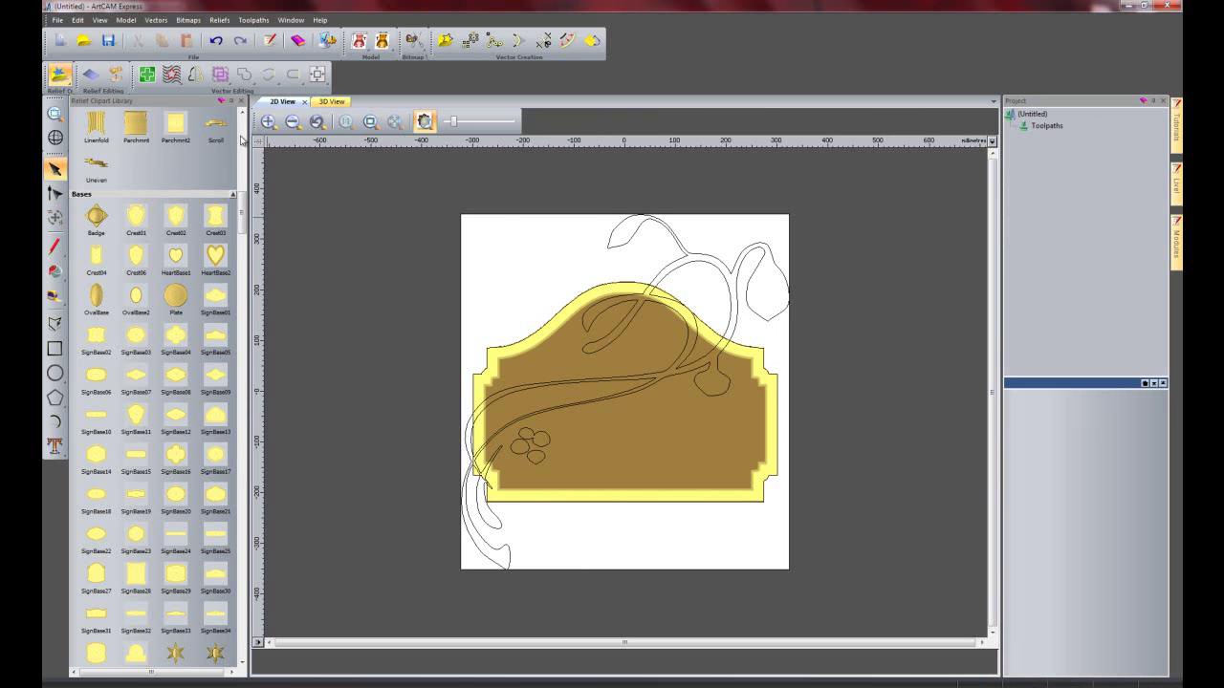
left_click(241, 100)
Examine the pasted sign relief in the 3D view from an angle.
left_click(141, 101)
left_click_drag(483, 439, 633, 475)
scroll(593, 505, "up", 3)
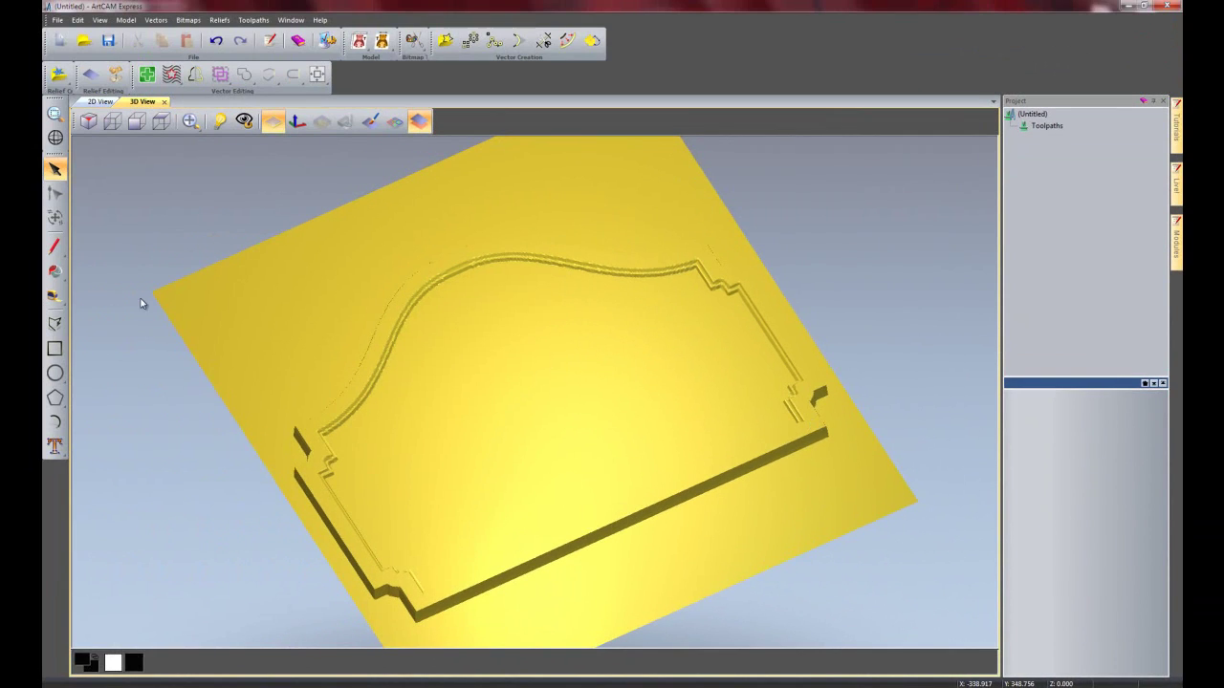
Scale the sign relief by height to 25 mm and close the scaling settings.
left_click(116, 76)
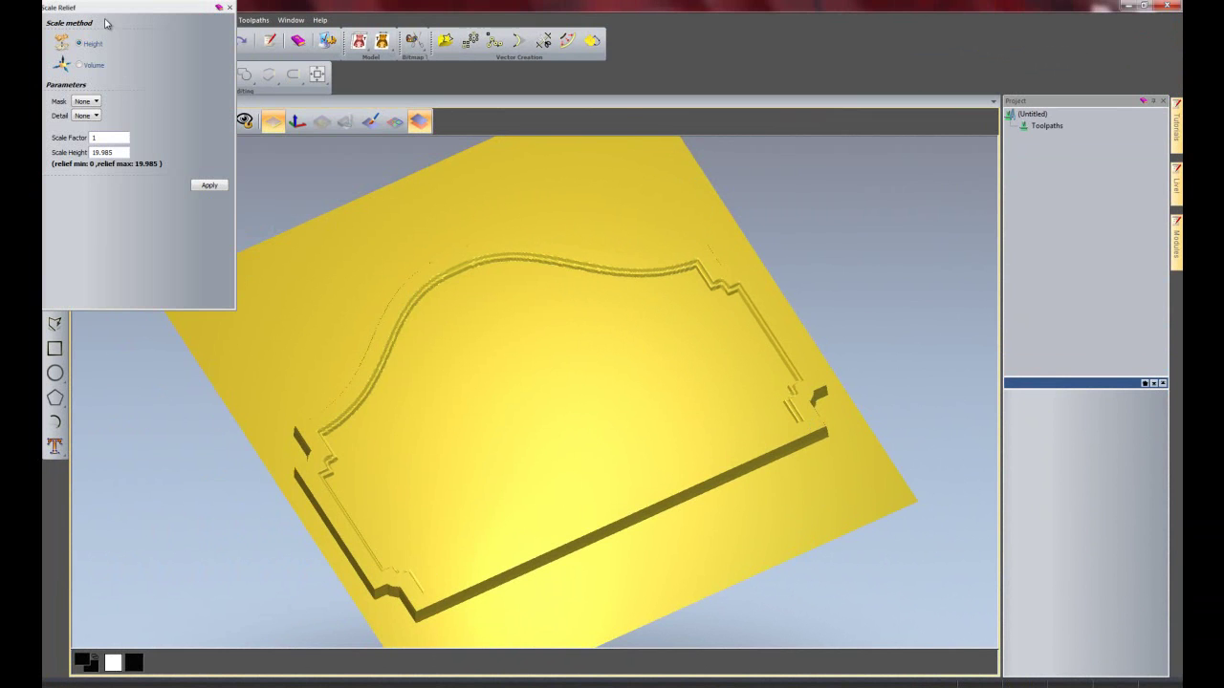
left_click_drag(107, 8, 166, 148)
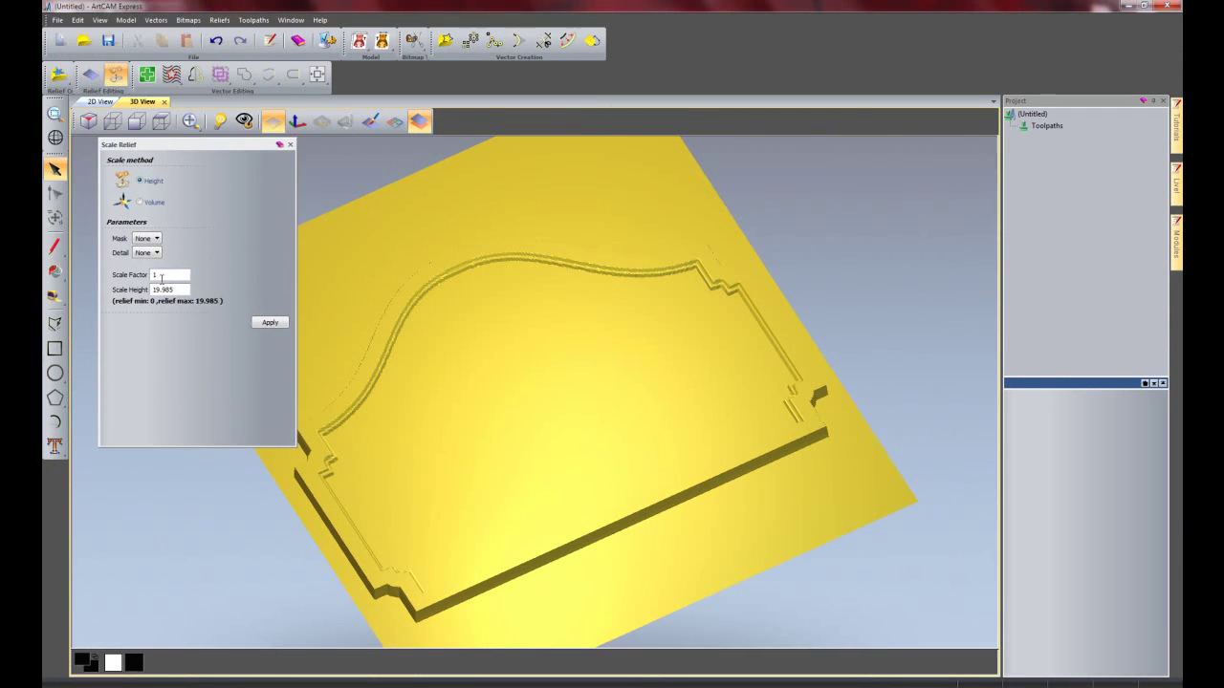
left_click_drag(183, 288, 103, 295)
type("25")
left_click(270, 322)
left_click(290, 145)
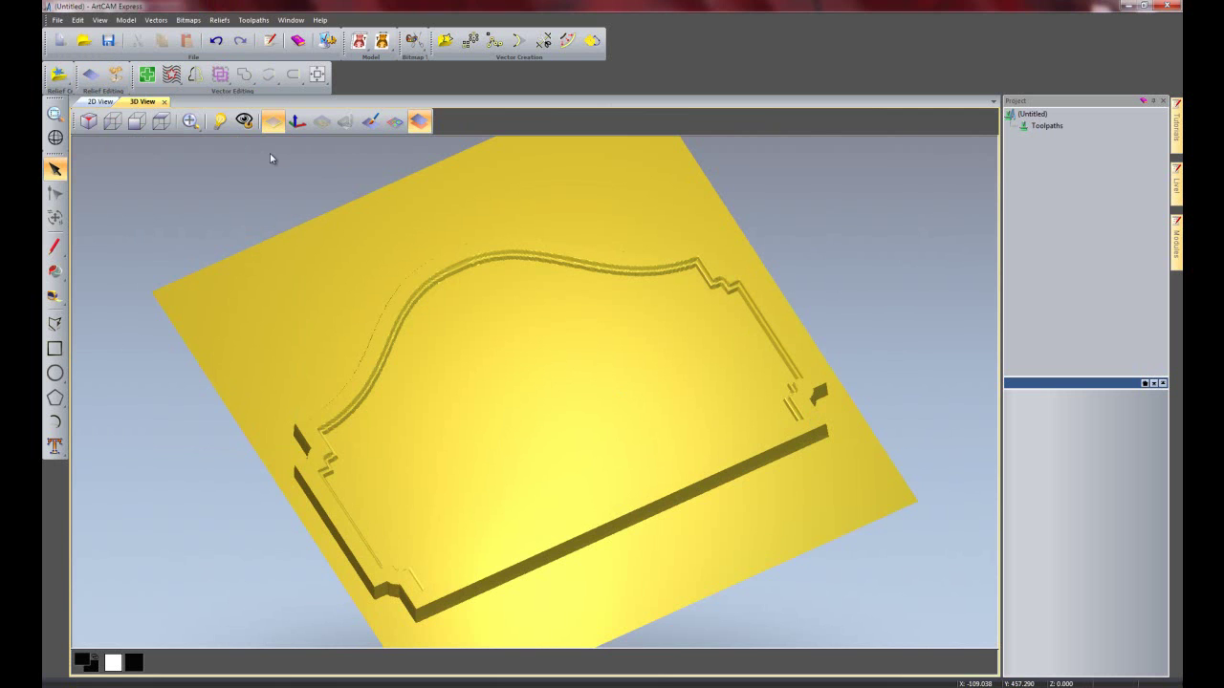
Over a dimmed relief preview in the 2D view, draw a vertical line about 639 mm long and centre it in the model.
left_click(102, 101)
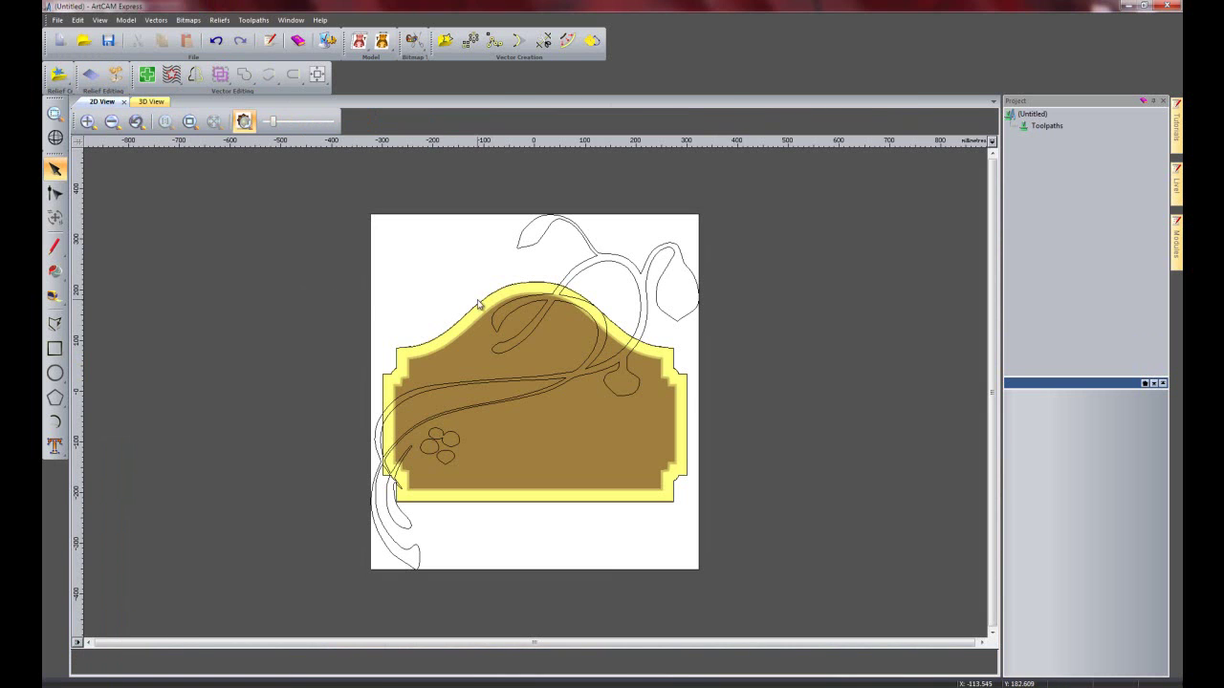
left_click_drag(277, 127, 290, 122)
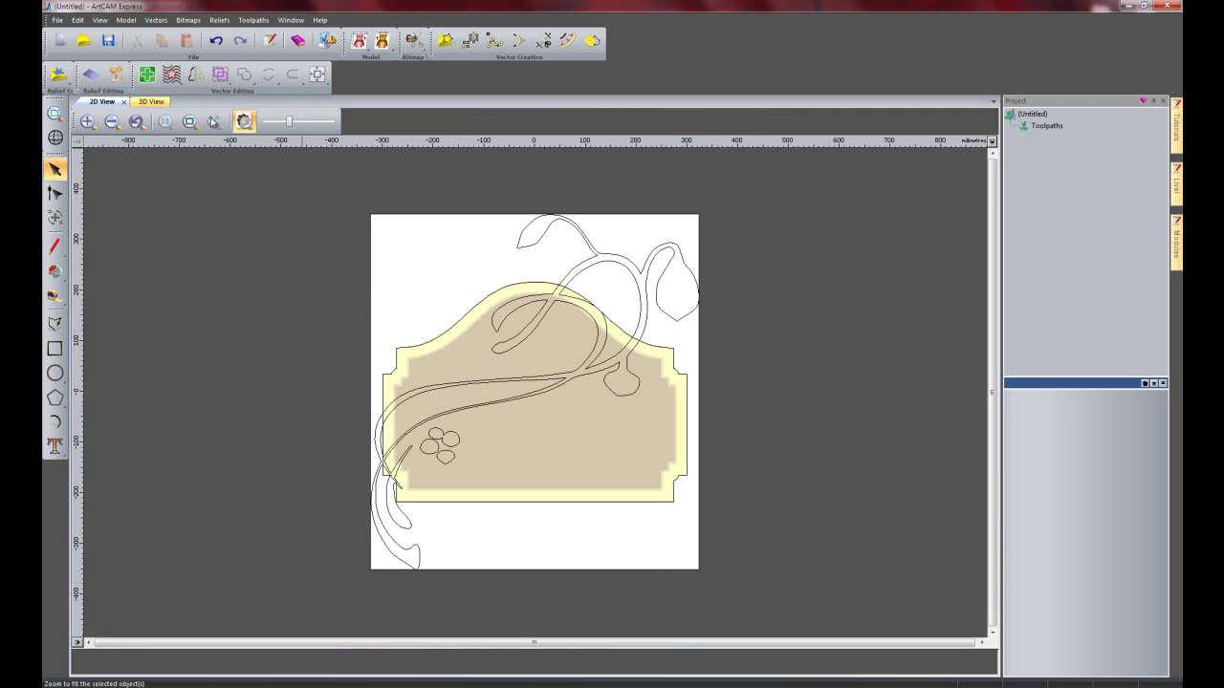
left_click(54, 325)
left_click(462, 228)
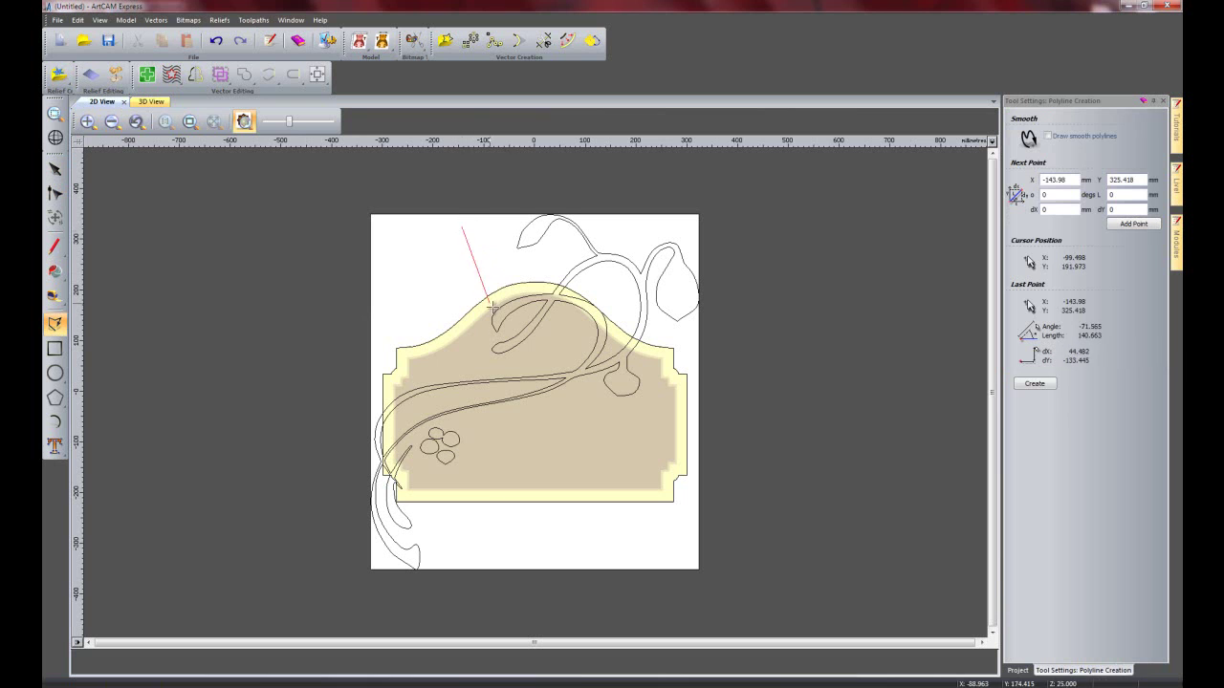
left_click(439, 555)
key("Escape")
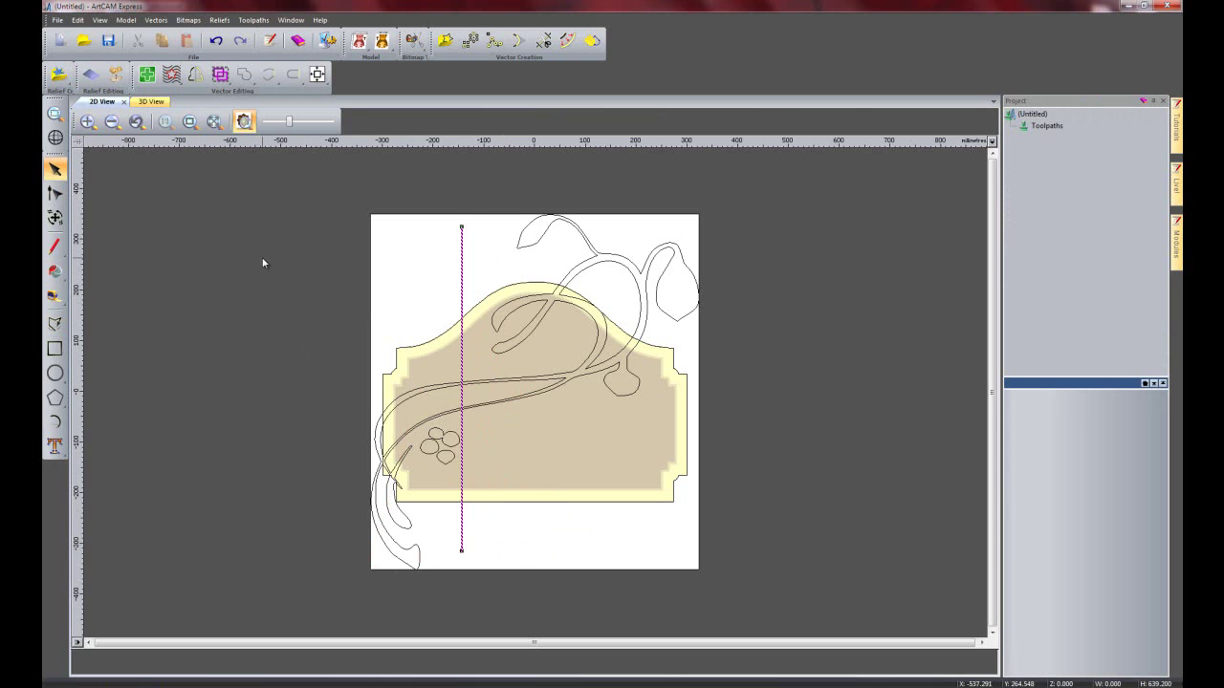
left_click(316, 73)
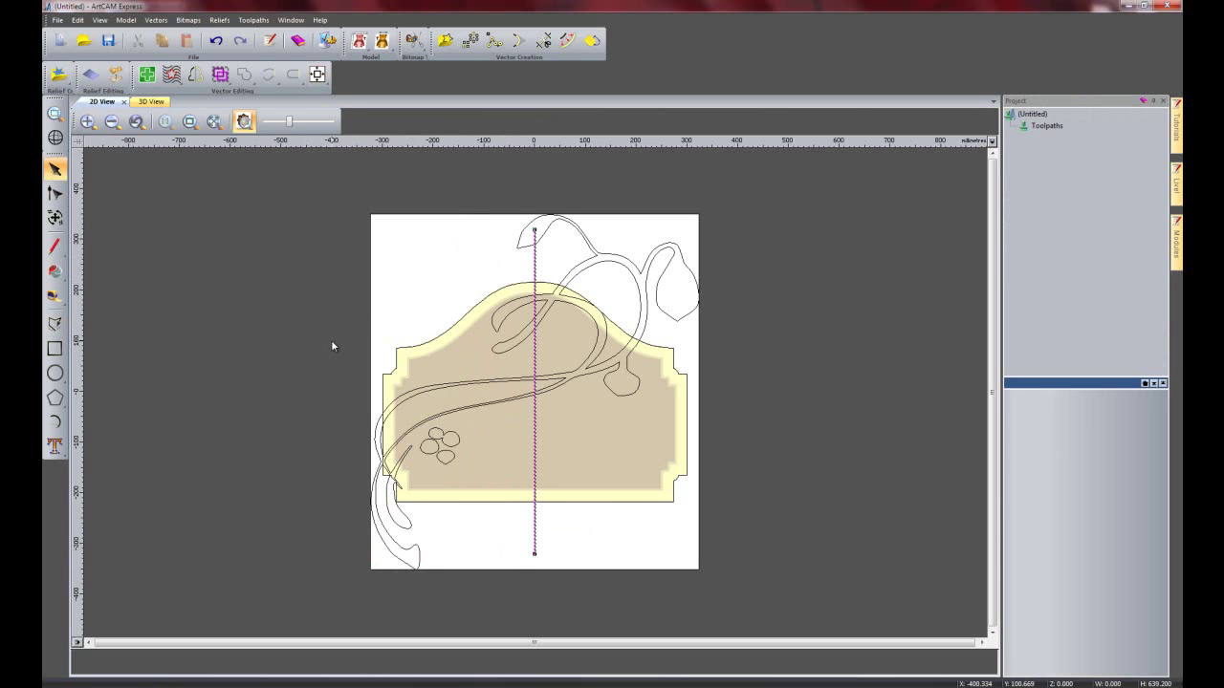
Select all the vine artwork vectors, excluding the sign outline and the vertical centre line, and open their transform settings.
left_click(402, 265)
left_click_drag(887, 578, 895, 587)
left_click(509, 501, "shift")
left_click(535, 471, "shift")
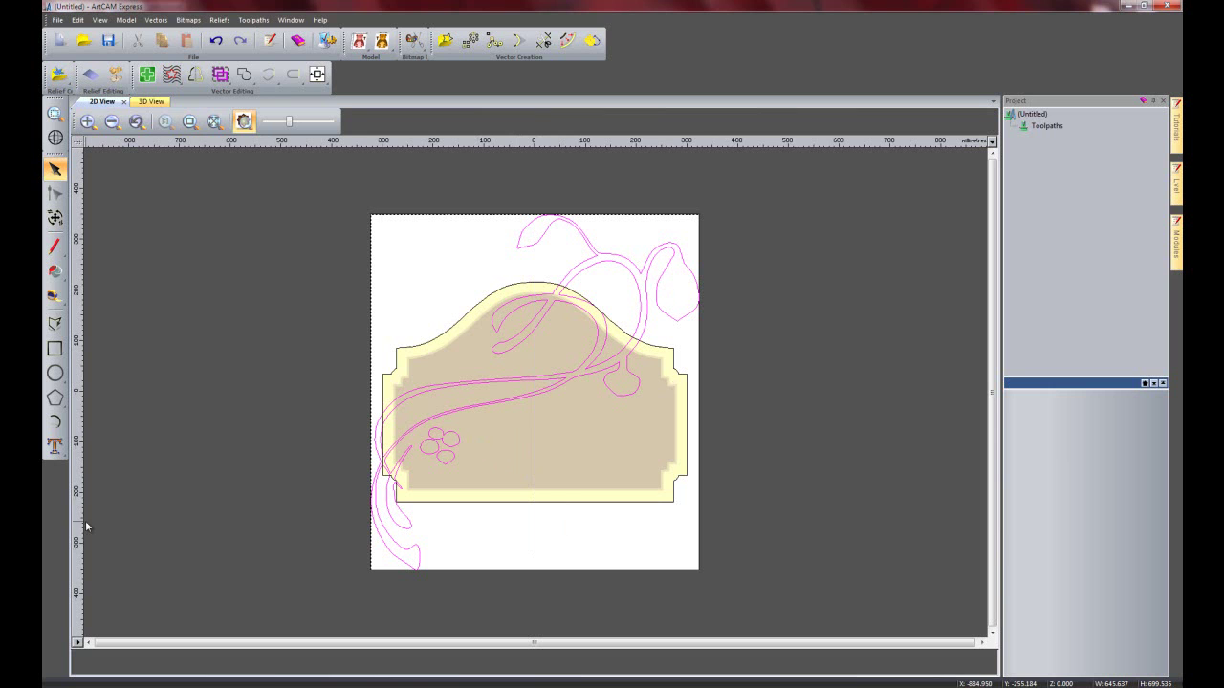
left_click(55, 218)
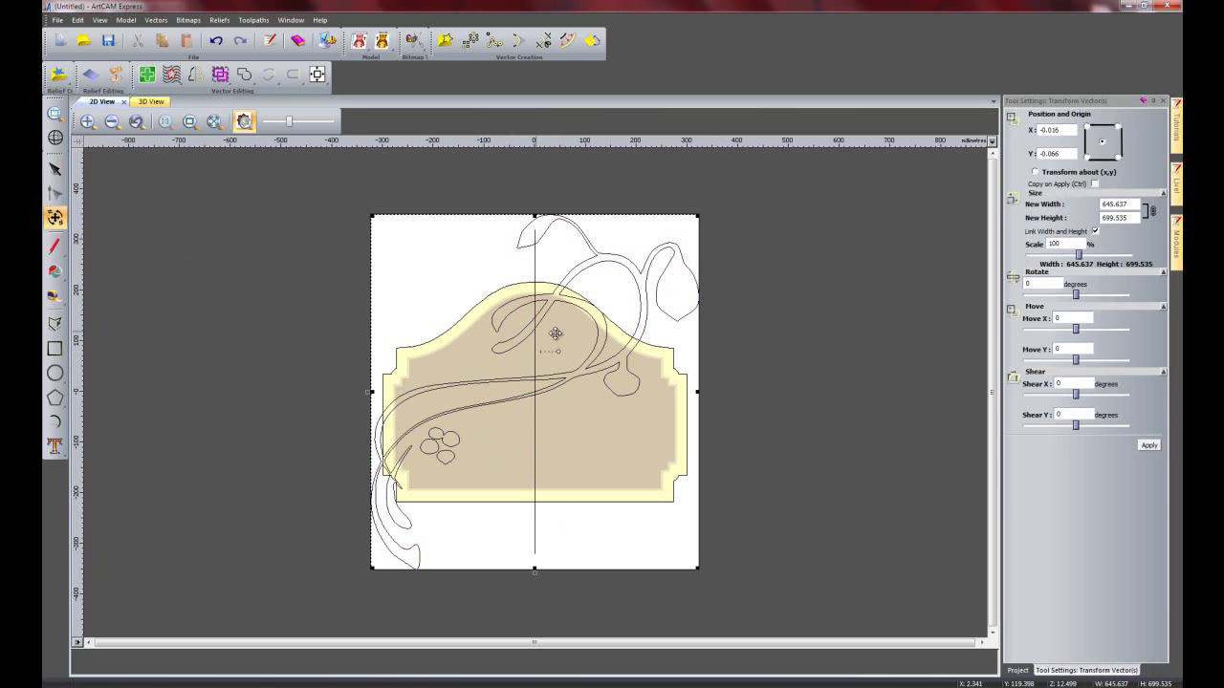